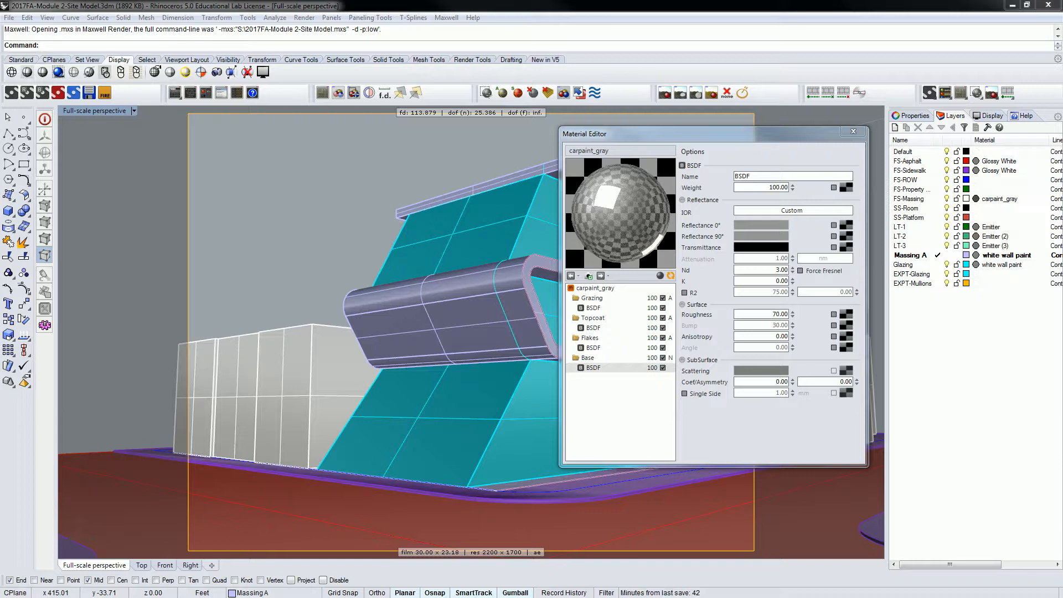
Step: Restore the Studio Perspective named view and close the Scene Manager and Material Editor windows
{"action": "left_click", "coordinate": [431, 228]}
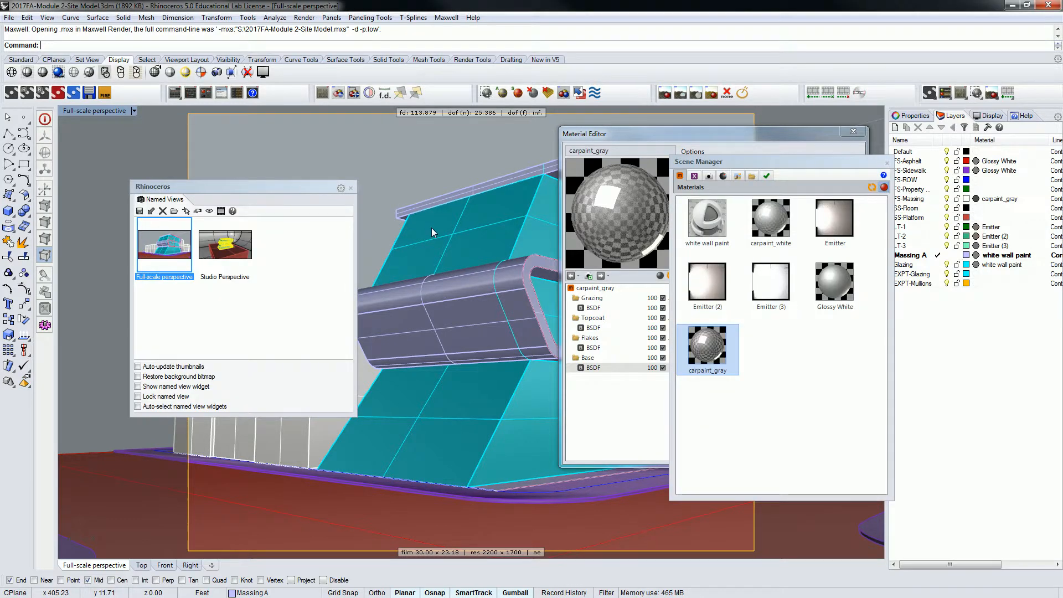
{"action": "double_click", "coordinate": [232, 247]}
{"action": "left_click_drag", "start_coordinate": [786, 163], "coordinate": [821, 161]}
{"action": "left_click", "coordinate": [922, 160]}
{"action": "left_click_drag", "start_coordinate": [750, 134], "coordinate": [866, 145]}
{"action": "left_click", "coordinate": [969, 143]}
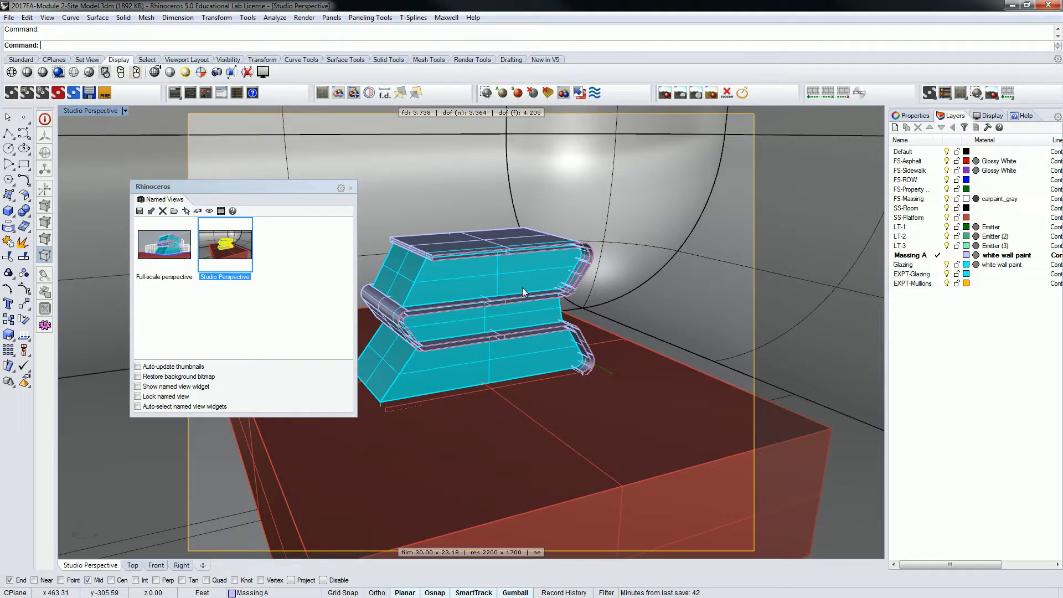
Step: Ungroup the building model standing on the studio platform
{"action": "left_click", "coordinate": [497, 238]}
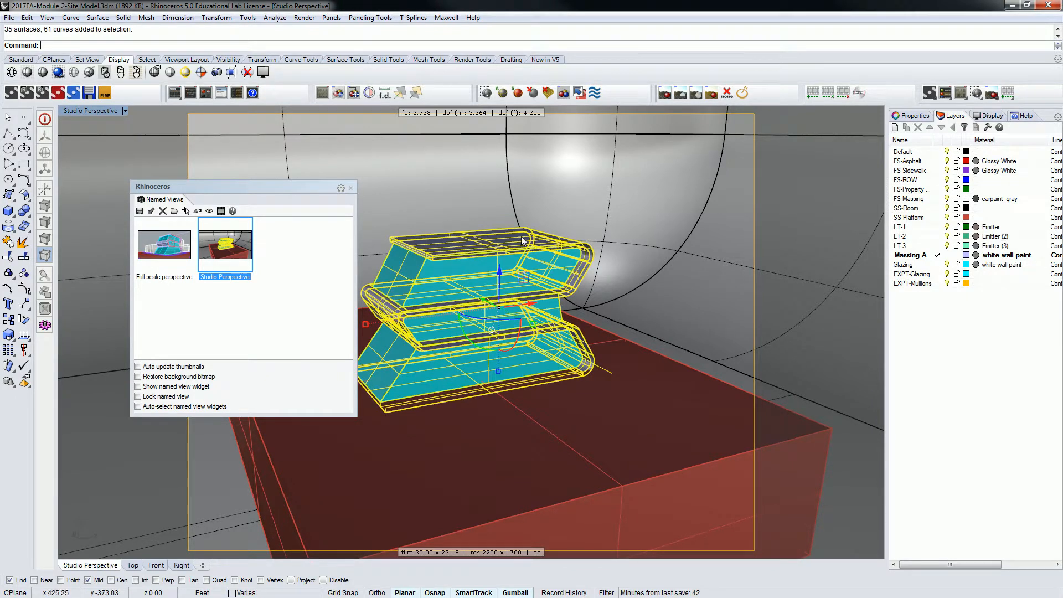
{"action": "type", "text": "ungroup"}
{"action": "key", "text": "Return"}
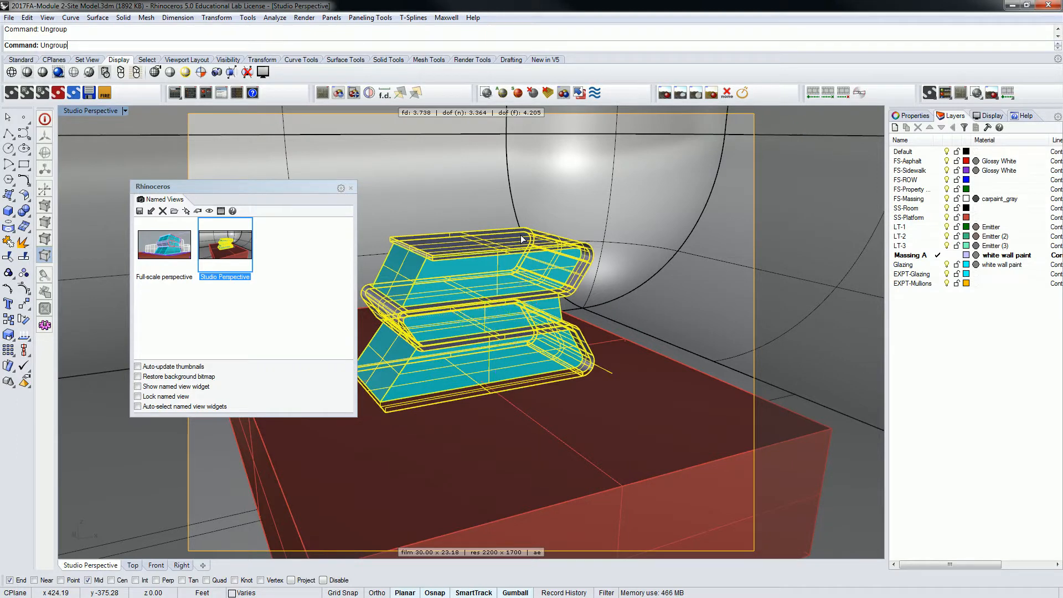
{"action": "left_click", "coordinate": [521, 236]}
{"action": "left_click", "coordinate": [529, 265]}
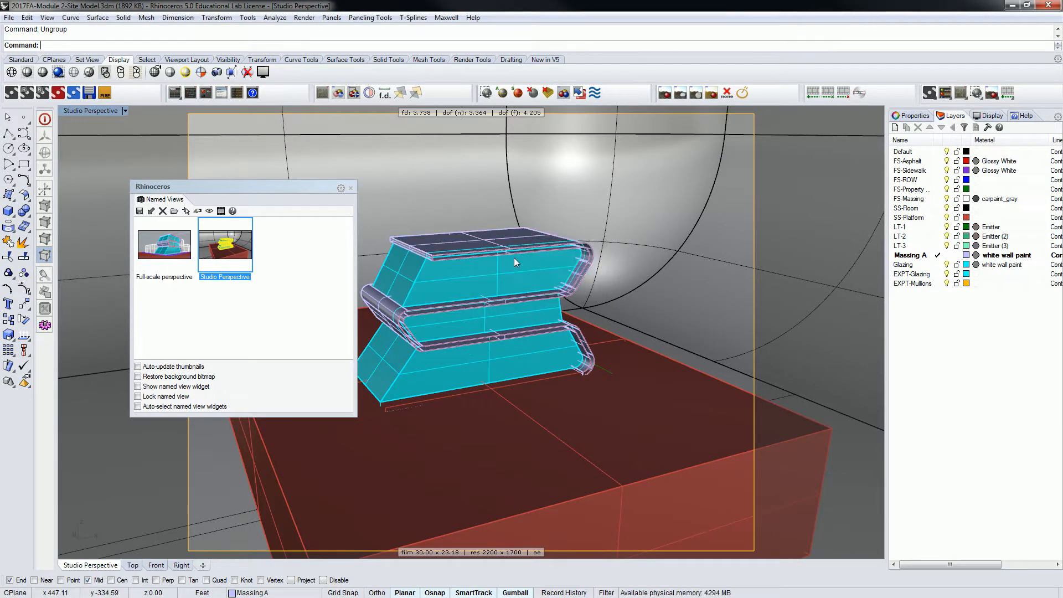
{"action": "left_click", "coordinate": [474, 252]}
{"action": "left_click", "coordinate": [507, 279]}
{"action": "scroll", "coordinate": [588, 242], "scroll_direction": "up", "scroll_amount": 12}
{"action": "scroll", "coordinate": [584, 241], "scroll_direction": "down", "scroll_amount": 10}
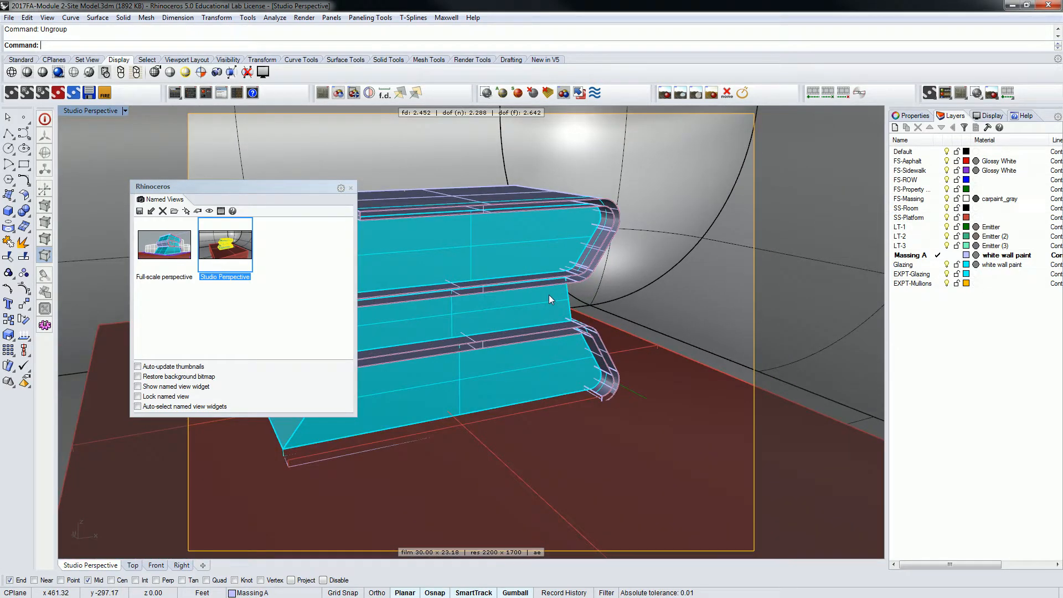
{"action": "scroll", "coordinate": [548, 294], "scroll_direction": "down", "scroll_amount": 4}
{"action": "mouse_move", "coordinate": [548, 294]}
{"action": "right_mouse_down"}
{"action": "mouse_move", "coordinate": [588, 280]}
{"action": "mouse_move", "coordinate": [551, 249]}
{"action": "mouse_move", "coordinate": [550, 274]}
{"action": "right_mouse_up"}
{"action": "left_click", "coordinate": [558, 256]}
{"action": "left_click_drag", "start_coordinate": [415, 217], "coordinate": [517, 316]}
{"action": "key", "text": "ctrl+z"}
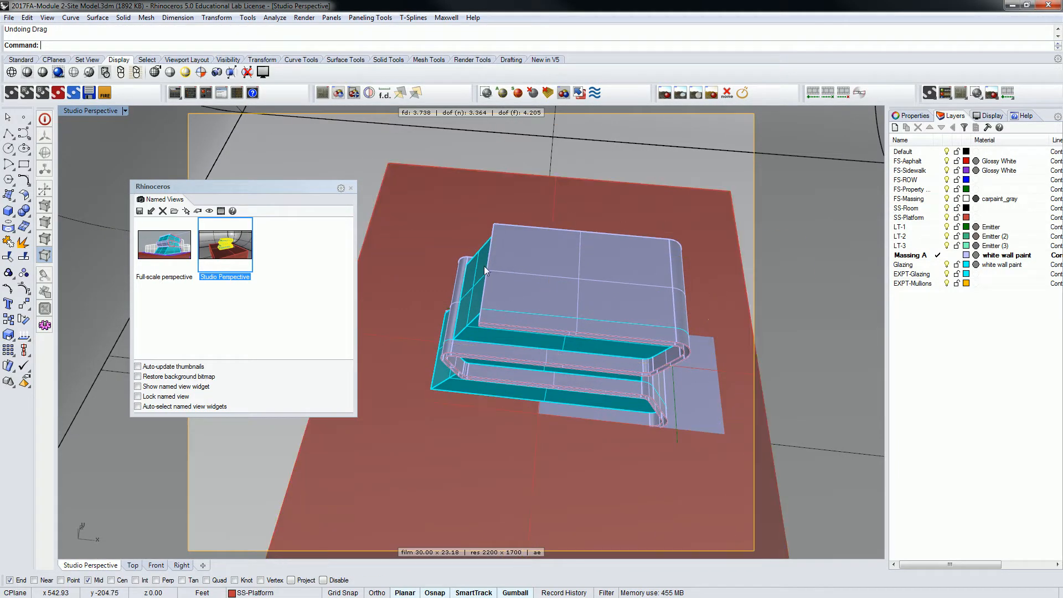
Step: Lock the SS-Platform, Default, FS-Massing, FS-ROW, FS-Sidewalk and FS-Asphalt layers
{"action": "left_click", "coordinate": [957, 217]}
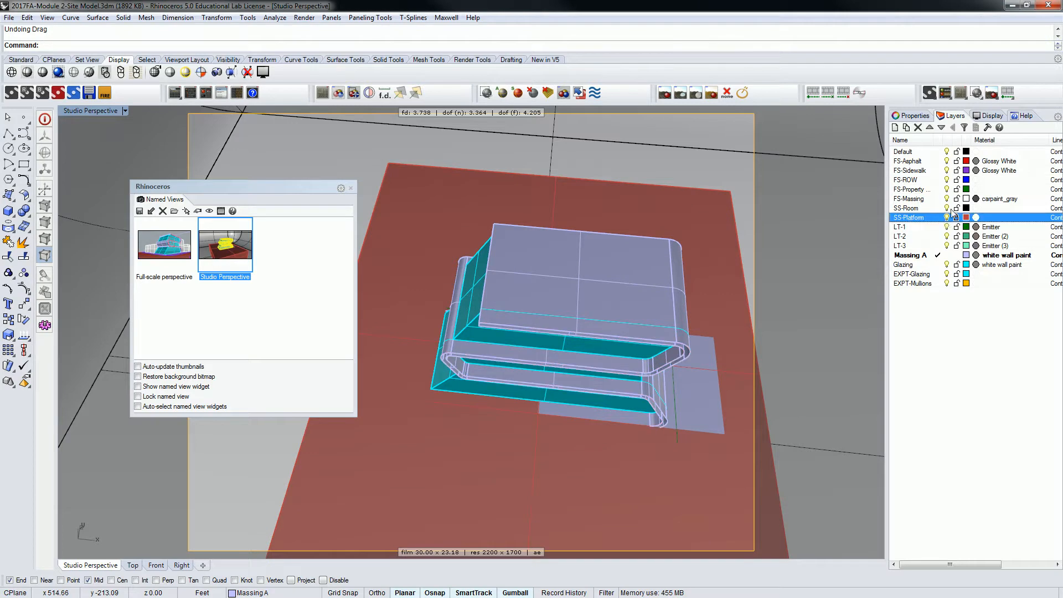
{"action": "left_click", "coordinate": [957, 153]}
{"action": "left_click", "coordinate": [957, 152]}
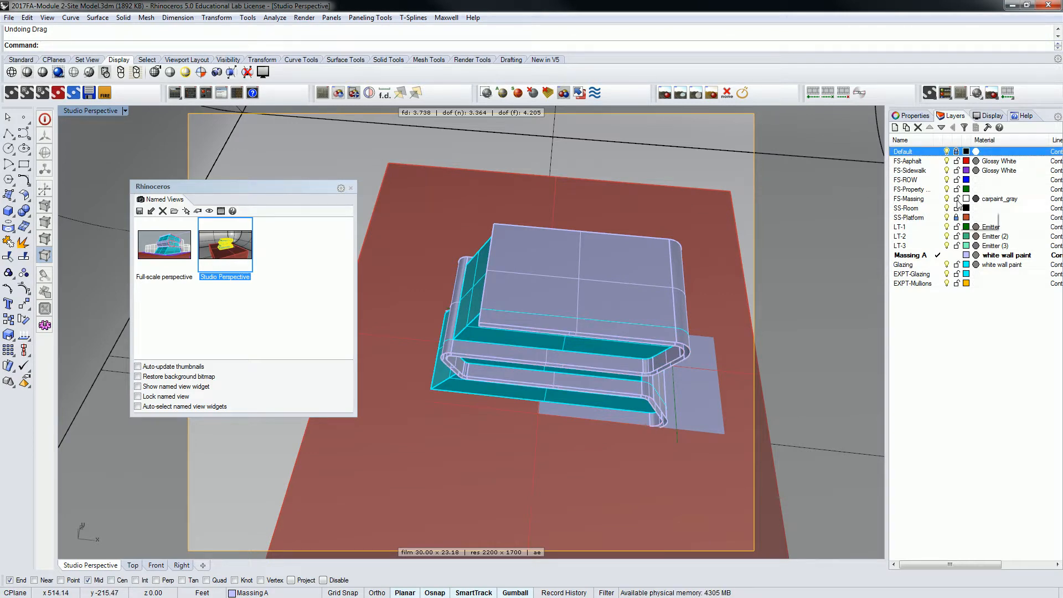
{"action": "left_click", "coordinate": [956, 199]}
{"action": "left_click", "coordinate": [957, 180]}
{"action": "left_click", "coordinate": [957, 171]}
{"action": "left_click", "coordinate": [957, 161]}
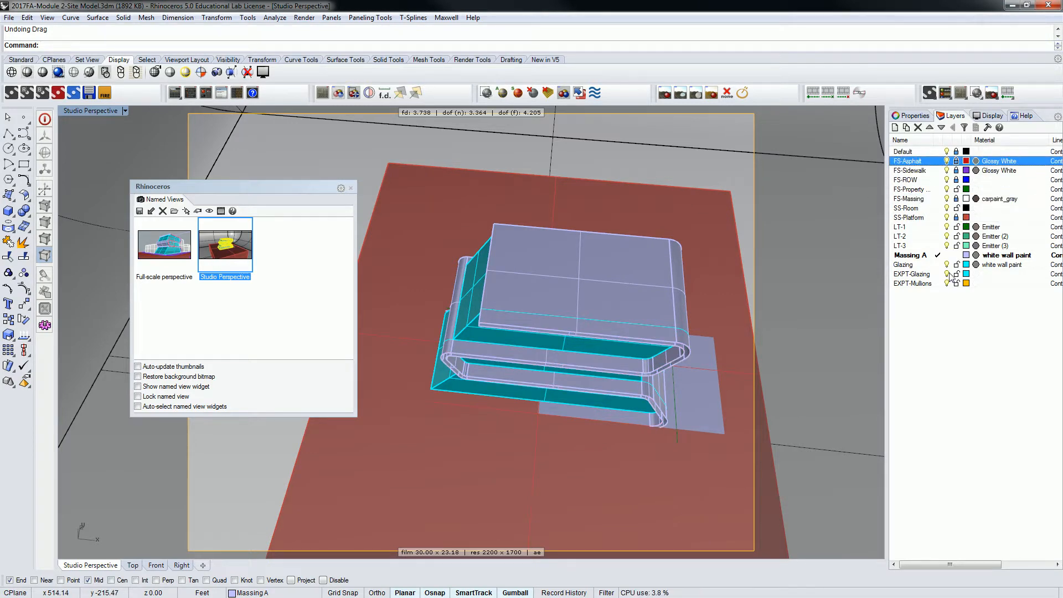
{"action": "left_click_drag", "start_coordinate": [424, 229], "coordinate": [500, 307]}
{"action": "key", "text": "ctrl+z"}
{"action": "key", "text": "Escape"}
{"action": "scroll", "coordinate": [528, 249], "scroll_direction": "down", "scroll_amount": 10}
{"action": "scroll", "coordinate": [528, 266], "scroll_direction": "up", "scroll_amount": 4}
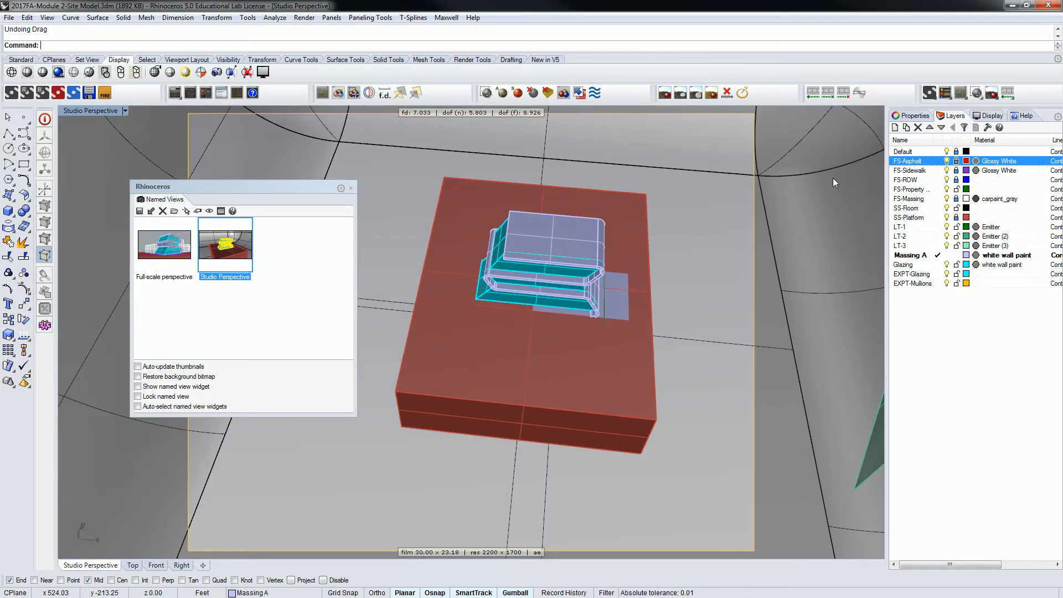
Step: Turn the layers from FS-Sidewalk down to SS-Platform off and back on
{"action": "left_click", "coordinate": [947, 170]}
{"action": "left_click", "coordinate": [947, 180]}
{"action": "left_click", "coordinate": [947, 190]}
{"action": "left_click", "coordinate": [946, 199]}
{"action": "left_click", "coordinate": [947, 209]}
{"action": "left_click", "coordinate": [947, 217]}
{"action": "left_click", "coordinate": [947, 218]}
{"action": "left_click", "coordinate": [946, 209]}
{"action": "left_click", "coordinate": [947, 199]}
{"action": "left_click", "coordinate": [946, 190]}
{"action": "left_click", "coordinate": [947, 180]}
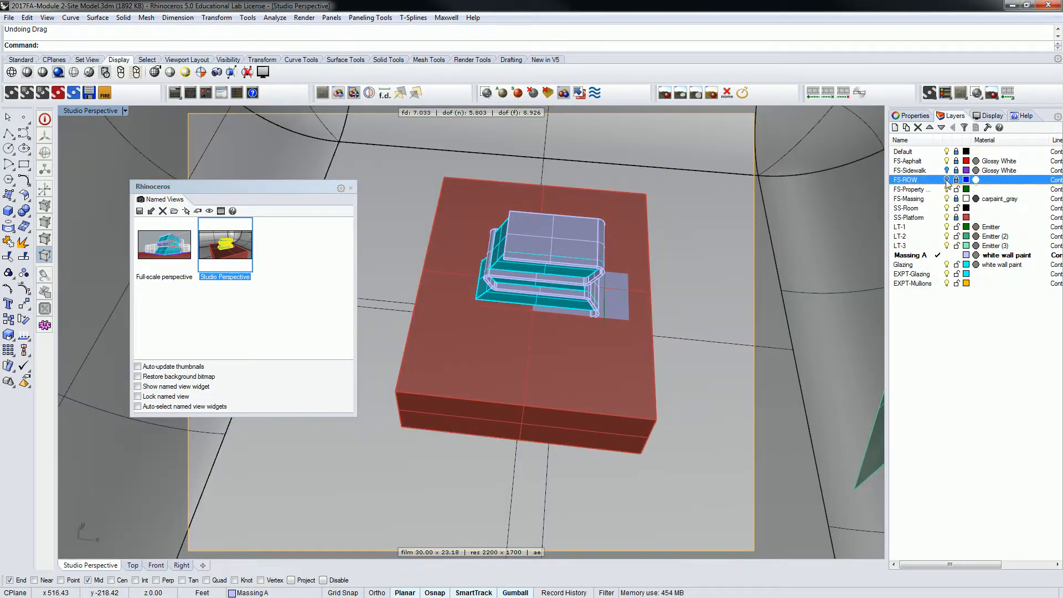
{"action": "left_click", "coordinate": [947, 170]}
Step: Lock the FS-Property, SS-Room, LT-2, EXPT-Glazing and EXPT-Mullions layers and delete the building model from the studio platform
{"action": "left_click", "coordinate": [956, 190]}
{"action": "left_click", "coordinate": [956, 208]}
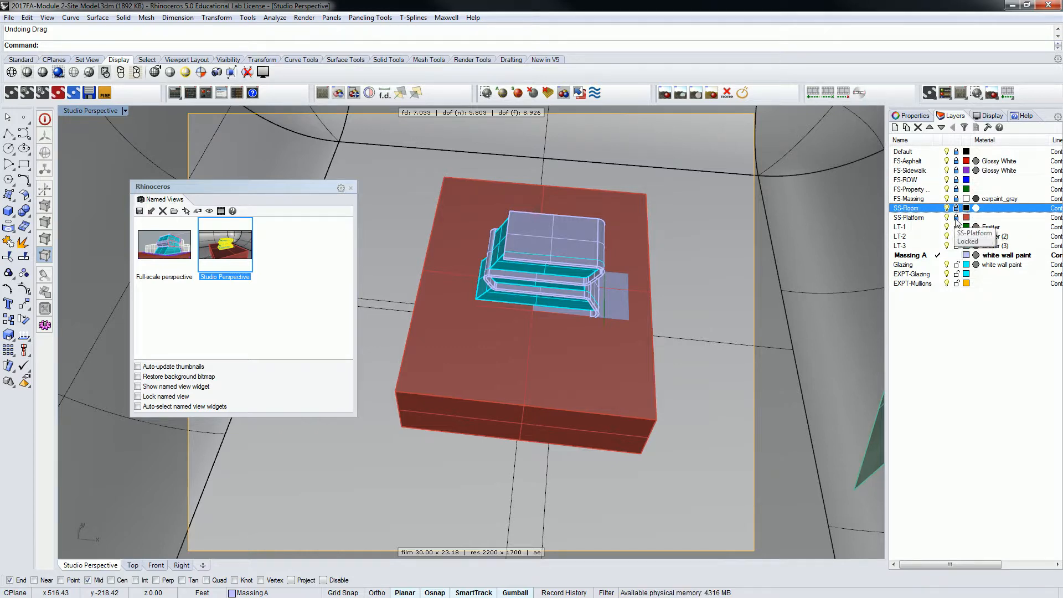
{"action": "left_click", "coordinate": [956, 236]}
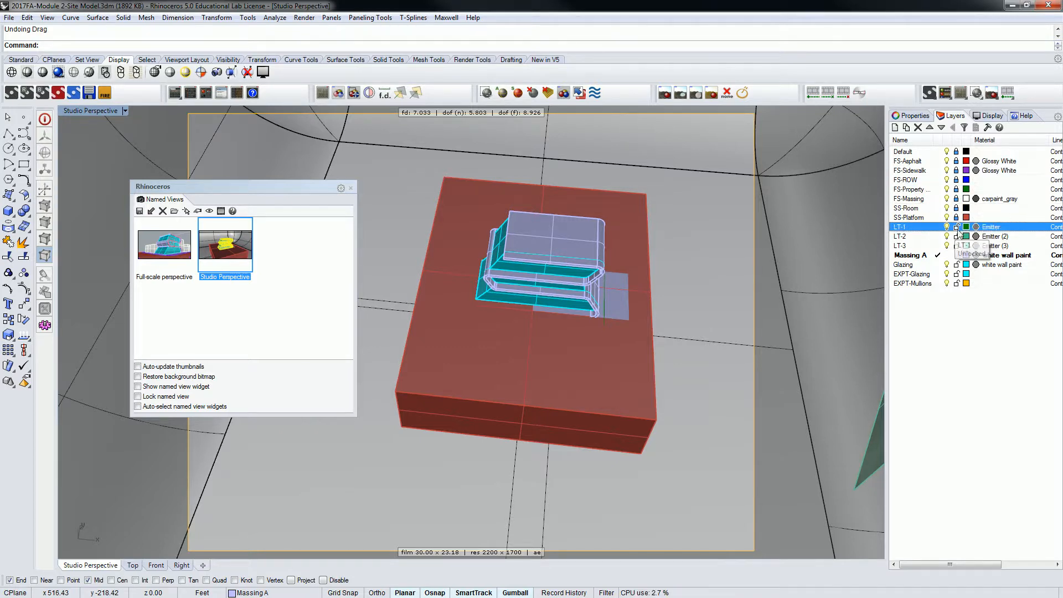
{"action": "left_click", "coordinate": [957, 274]}
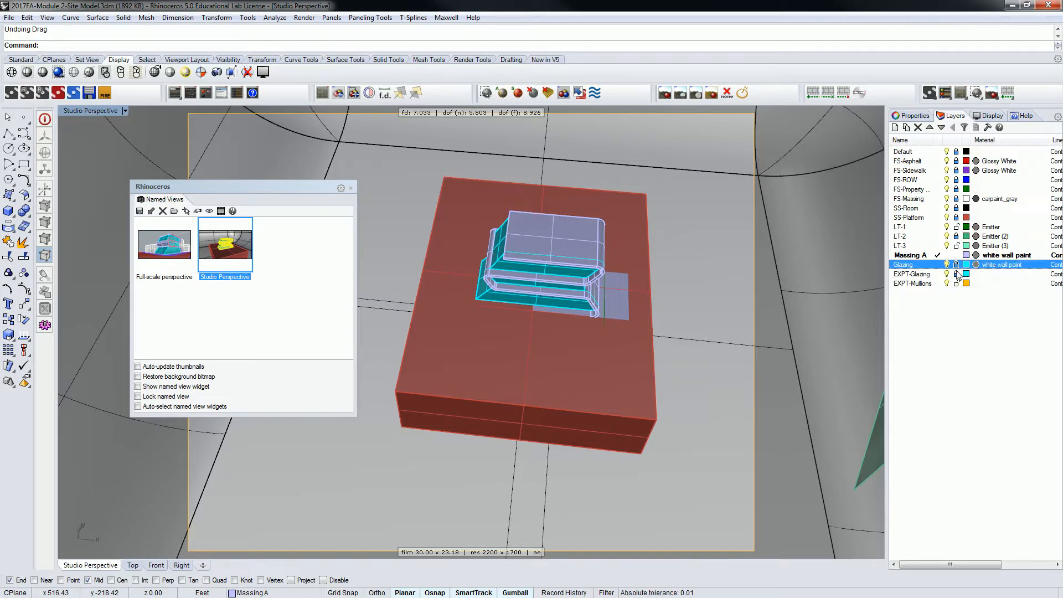
{"action": "left_click", "coordinate": [956, 283]}
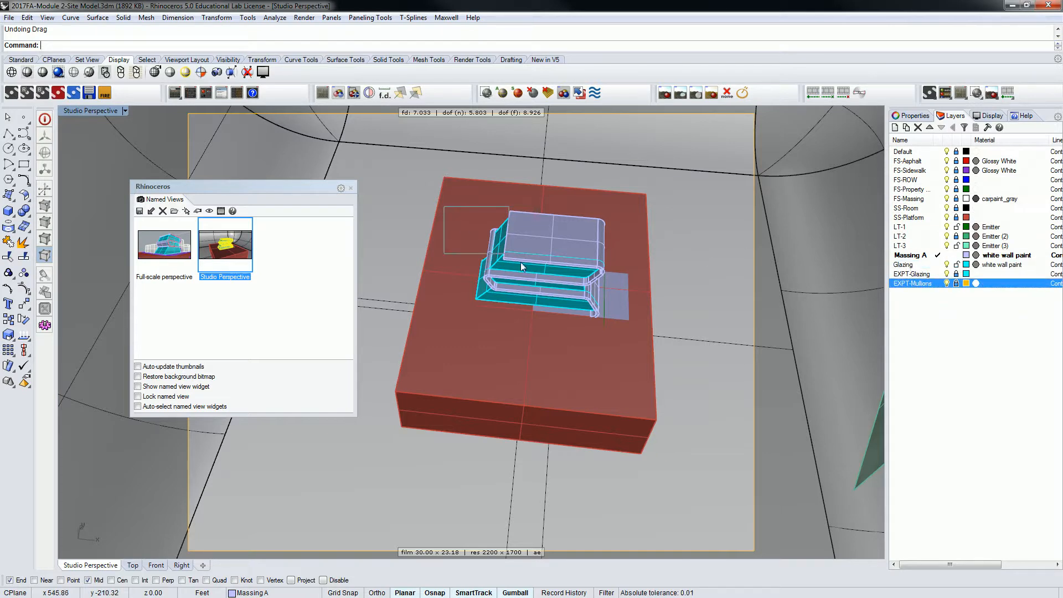
{"action": "left_click_drag", "start_coordinate": [462, 224], "coordinate": [648, 338]}
{"action": "key", "text": "Delete"}
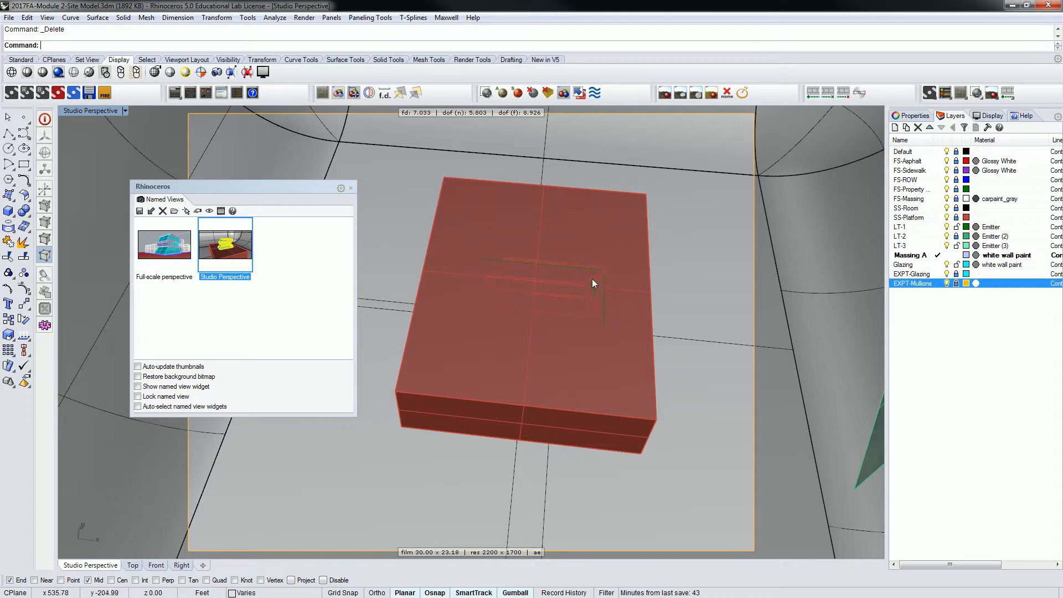
Step: Turn the FS-Asphalt, FS-Sidewalk and FS-ROW layers off and back on
{"action": "right_click_drag", "start_coordinate": [593, 304], "coordinate": [635, 268]}
{"action": "scroll", "coordinate": [607, 259], "scroll_direction": "down", "scroll_amount": 4}
{"action": "scroll", "coordinate": [607, 259], "scroll_direction": "down", "scroll_amount": 12}
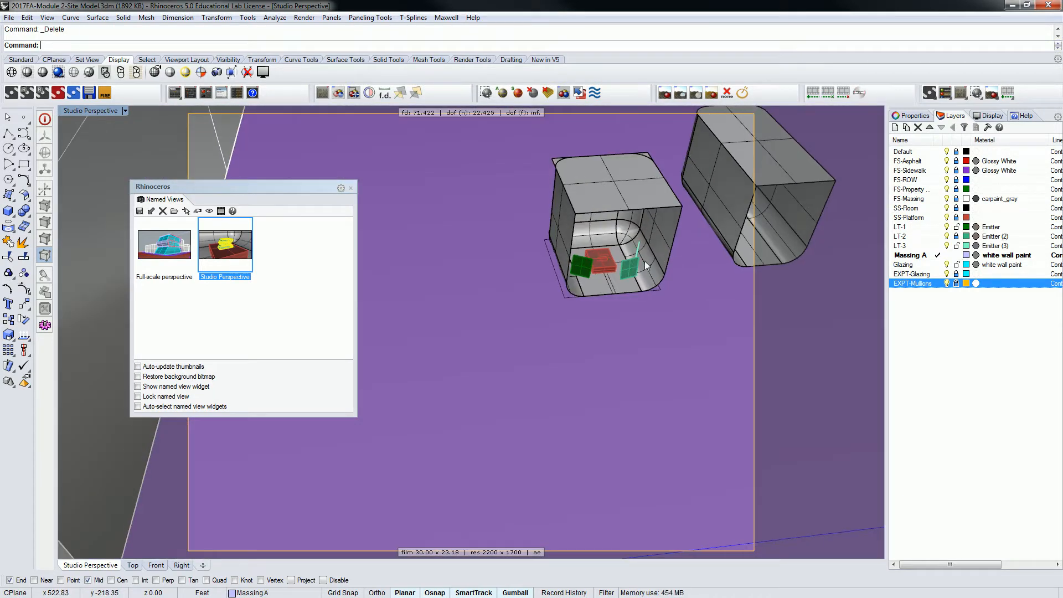
{"action": "left_click", "coordinate": [947, 161]}
{"action": "left_click", "coordinate": [947, 171]}
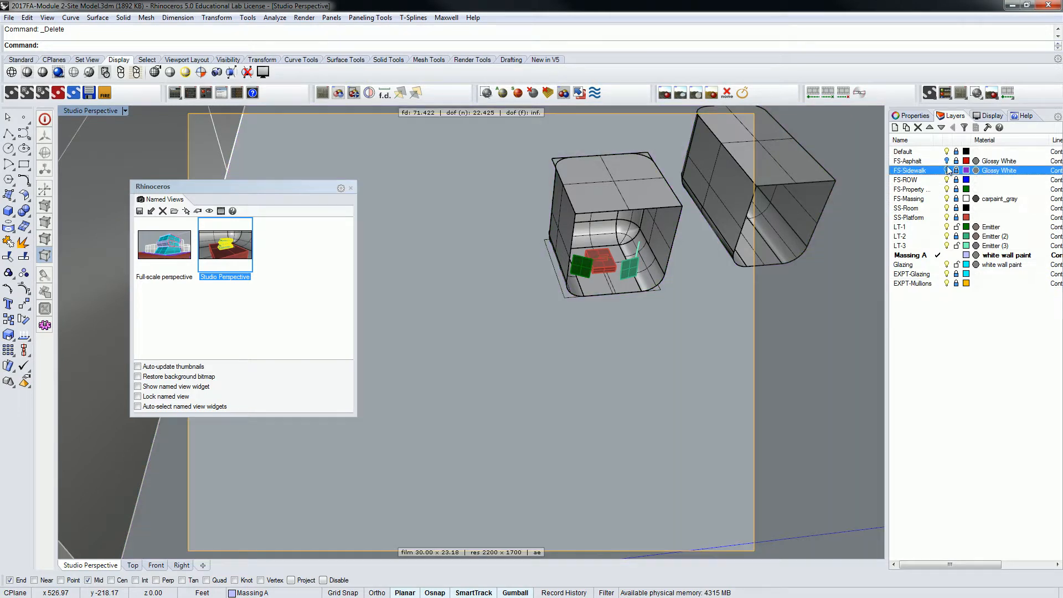
{"action": "left_click", "coordinate": [947, 180]}
{"action": "left_click", "coordinate": [947, 180]}
{"action": "left_click", "coordinate": [946, 171]}
{"action": "left_click", "coordinate": [947, 161]}
Step: Unlock the locked site, studio, light and EXPT layers
{"action": "left_click", "coordinate": [957, 170]}
{"action": "left_click", "coordinate": [956, 180]}
{"action": "left_click", "coordinate": [956, 190]}
{"action": "left_click", "coordinate": [957, 199]}
{"action": "left_click", "coordinate": [956, 208]}
{"action": "left_click", "coordinate": [957, 218]}
{"action": "left_click", "coordinate": [956, 237]}
{"action": "left_click", "coordinate": [956, 246]}
{"action": "left_click", "coordinate": [956, 273]}
{"action": "left_click", "coordinate": [957, 283]}
Step: Switch to the four-viewport layout, select the full-scale building in the Top view and group its parts
{"action": "scroll", "coordinate": [647, 221], "scroll_direction": "down", "scroll_amount": 18}
{"action": "right_click_drag", "start_coordinate": [647, 222], "coordinate": [566, 258]}
{"action": "double_click", "coordinate": [109, 112]}
{"action": "right_click_drag", "start_coordinate": [394, 114], "coordinate": [382, 151]}
{"action": "scroll", "coordinate": [369, 160], "scroll_direction": "up", "scroll_amount": 6}
{"action": "scroll", "coordinate": [395, 141], "scroll_direction": "down", "scroll_amount": 3}
{"action": "left_click_drag", "start_coordinate": [401, 197], "coordinate": [463, 221]}
{"action": "key", "text": "ctrl+g"}
Step: Place a duplicate of the grouped building outside the site, shifted along the X axis
{"action": "scroll", "coordinate": [416, 184], "scroll_direction": "down", "scroll_amount": 3}
{"action": "scroll", "coordinate": [416, 185], "scroll_direction": "down", "scroll_amount": 3}
{"action": "left_click_drag", "start_coordinate": [424, 190], "coordinate": [469, 188]}
{"action": "right_click_drag", "start_coordinate": [446, 194], "coordinate": [407, 191]}
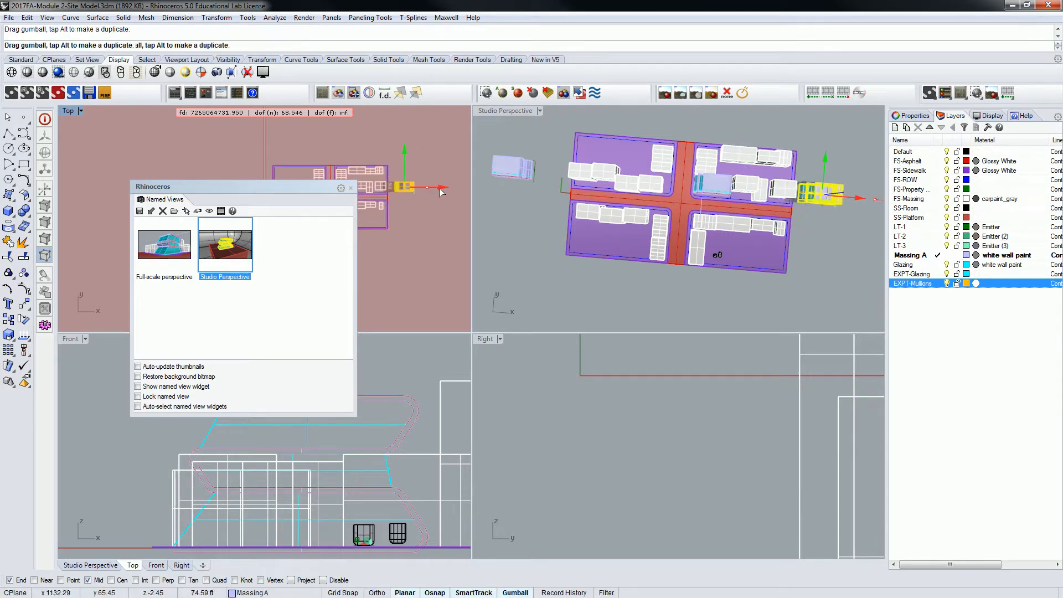
Step: Scale the duplicated building by a factor of .0104 about one of its points
{"action": "type", "text": "Scale"}
{"action": "key", "text": "Return"}
{"action": "left_click", "coordinate": [411, 195]}
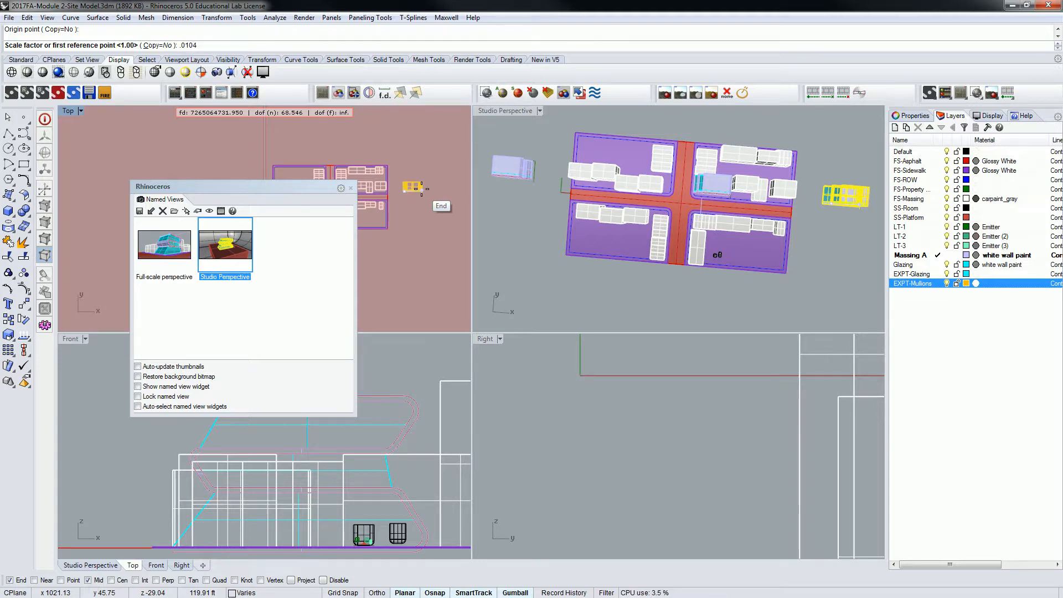
{"action": "key", "text": "Return"}
{"action": "scroll", "coordinate": [787, 177], "scroll_direction": "up", "scroll_amount": 5}
{"action": "right_click_drag", "start_coordinate": [736, 229], "coordinate": [652, 165]}
{"action": "scroll", "coordinate": [786, 178], "scroll_direction": "up", "scroll_amount": 2}
{"action": "type", "text": "m"}
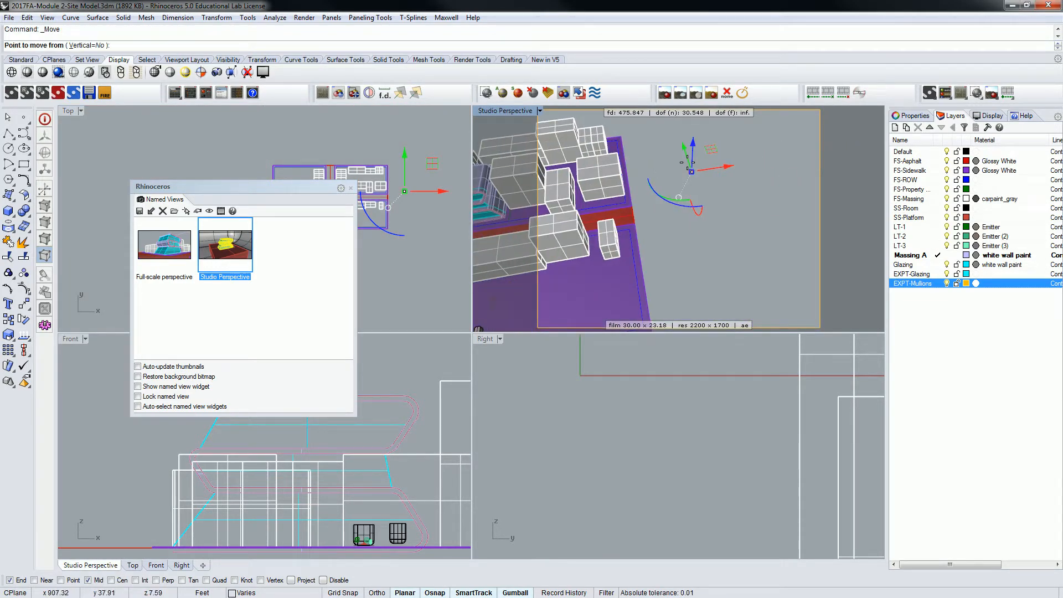
{"action": "key", "text": "Return"}
{"action": "scroll", "coordinate": [686, 169], "scroll_direction": "up", "scroll_amount": 5}
{"action": "scroll", "coordinate": [687, 173], "scroll_direction": "up", "scroll_amount": 5}
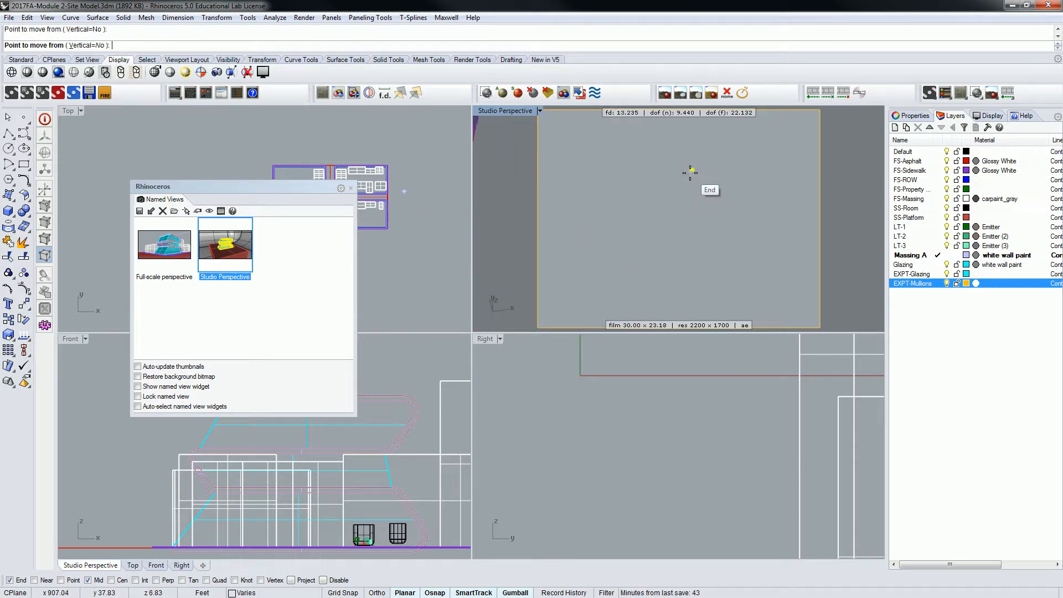
{"action": "left_click", "coordinate": [690, 173]}
{"action": "scroll", "coordinate": [690, 172], "scroll_direction": "down", "scroll_amount": 5}
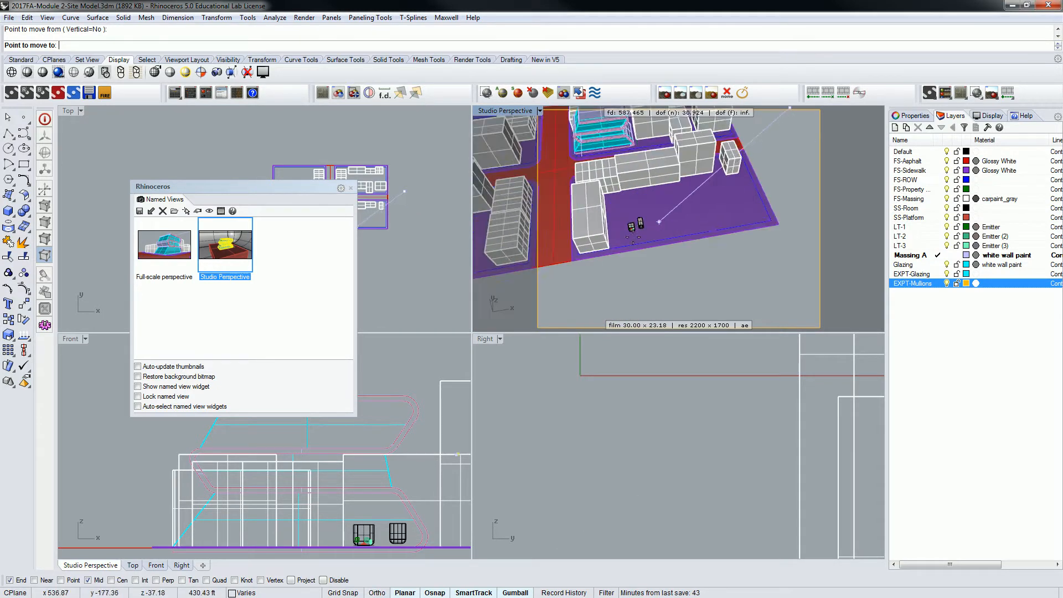
{"action": "scroll", "coordinate": [638, 138], "scroll_direction": "up", "scroll_amount": 7}
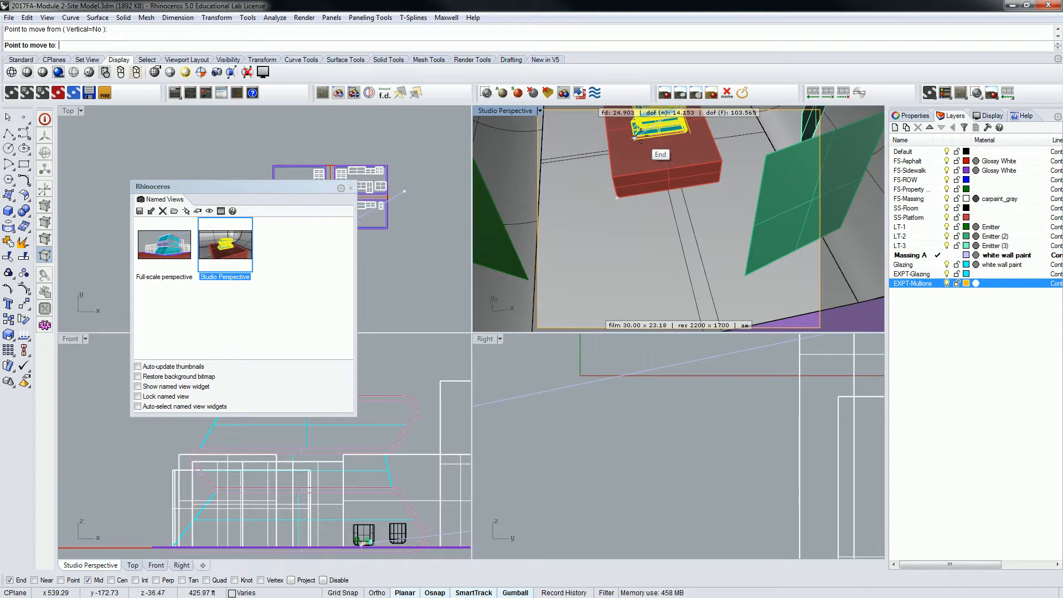
{"action": "right_click_drag", "start_coordinate": [644, 137], "coordinate": [660, 195], "text": "shift"}
{"action": "key", "text": "Escape"}
Step: Move the scaled-down building from beside the site into the studio room at the platform
{"action": "scroll", "coordinate": [676, 175], "scroll_direction": "up", "scroll_amount": 8}
{"action": "scroll", "coordinate": [679, 180], "scroll_direction": "down", "scroll_amount": 6}
{"action": "right_click_drag", "start_coordinate": [687, 236], "coordinate": [535, 243]}
{"action": "scroll", "coordinate": [707, 145], "scroll_direction": "down", "scroll_amount": 10}
{"action": "scroll", "coordinate": [675, 161], "scroll_direction": "down", "scroll_amount": 5}
{"action": "right_click_drag", "start_coordinate": [674, 161], "coordinate": [649, 247]}
{"action": "left_click_drag", "start_coordinate": [743, 133], "coordinate": [778, 176]}
{"action": "type", "text": "m"}
{"action": "key", "text": "Return"}
{"action": "left_click", "coordinate": [759, 157]}
{"action": "scroll", "coordinate": [582, 244], "scroll_direction": "up", "scroll_amount": 12}
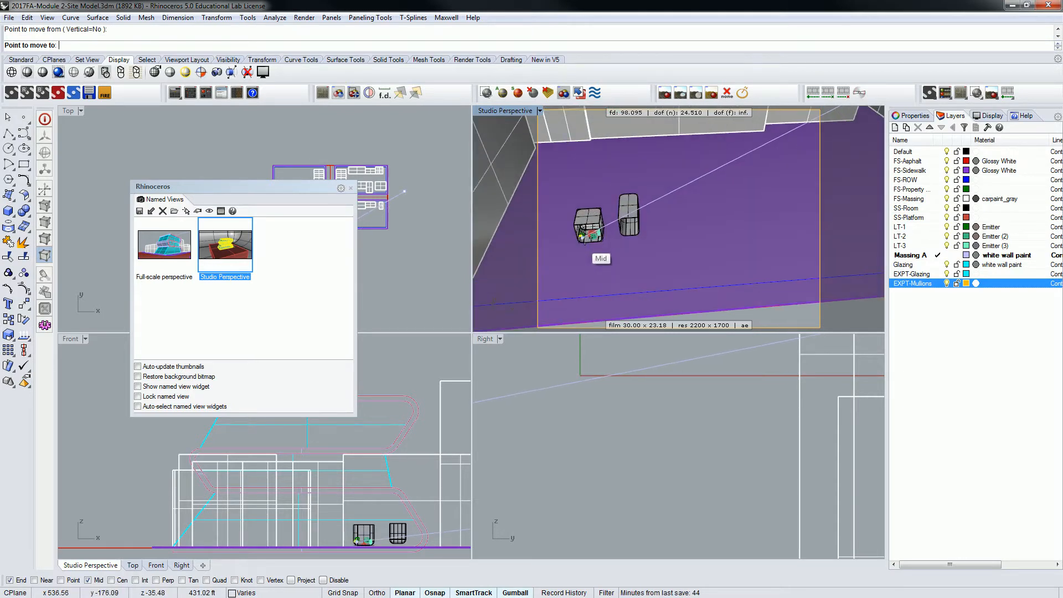
{"action": "scroll", "coordinate": [587, 239], "scroll_direction": "up", "scroll_amount": 5}
{"action": "left_click", "coordinate": [609, 246]}
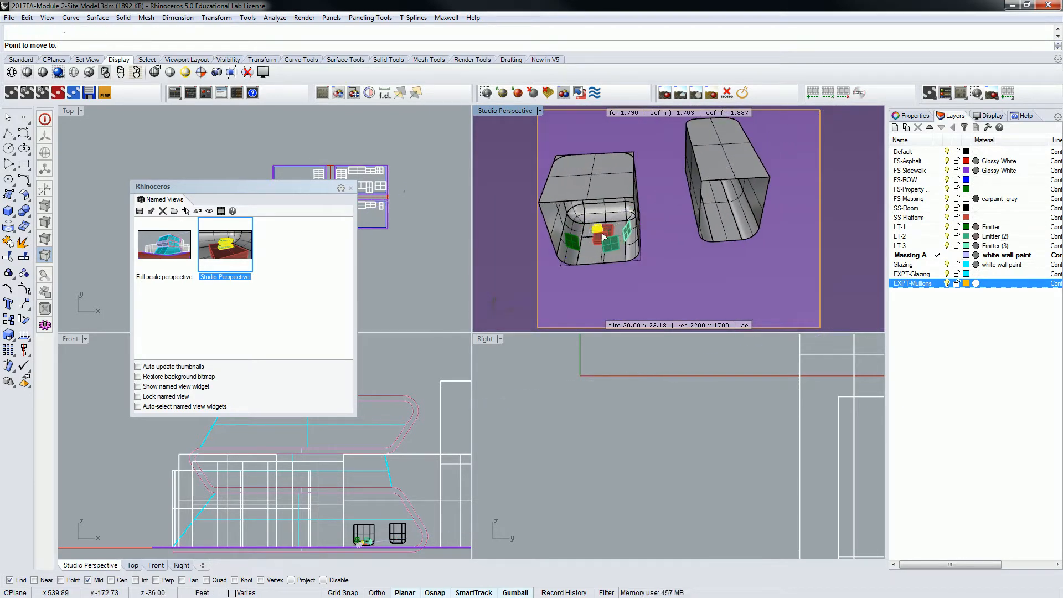
Step: Move the small building model by its base corner so that it stands on top of the platform
{"action": "type", "text": "zs"}
{"action": "key", "text": "Return"}
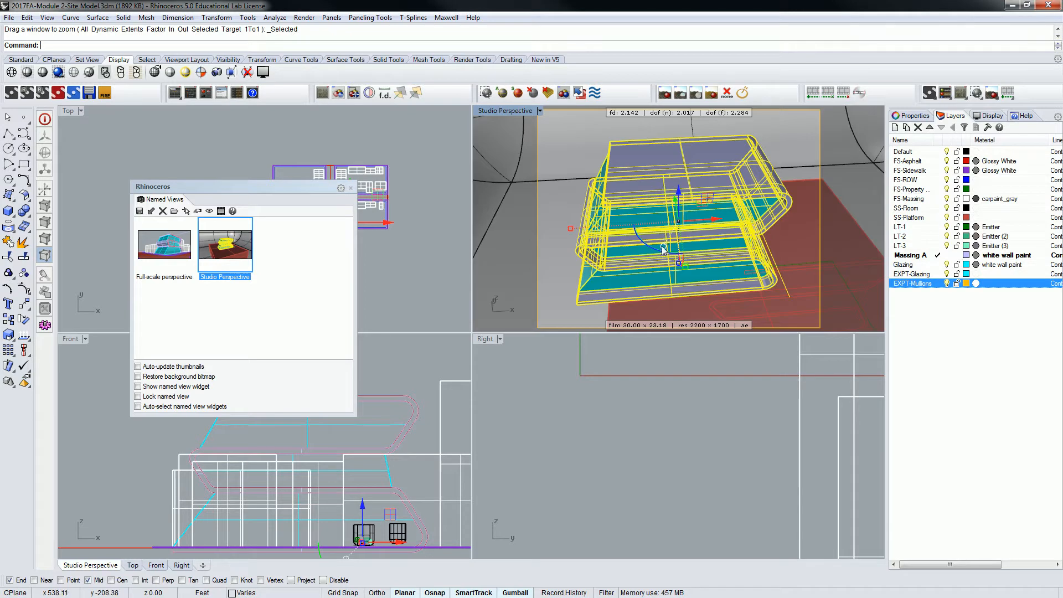
{"action": "right_click_drag", "start_coordinate": [714, 208], "coordinate": [672, 230]}
{"action": "type", "text": "m"}
{"action": "key", "text": "Return"}
{"action": "left_click", "coordinate": [564, 262]}
{"action": "left_click", "coordinate": [684, 284]}
Step: Deselect the model and restore the Studio Perspective named view
{"action": "scroll", "coordinate": [685, 250], "scroll_direction": "down", "scroll_amount": 5}
{"action": "key", "text": "Escape"}
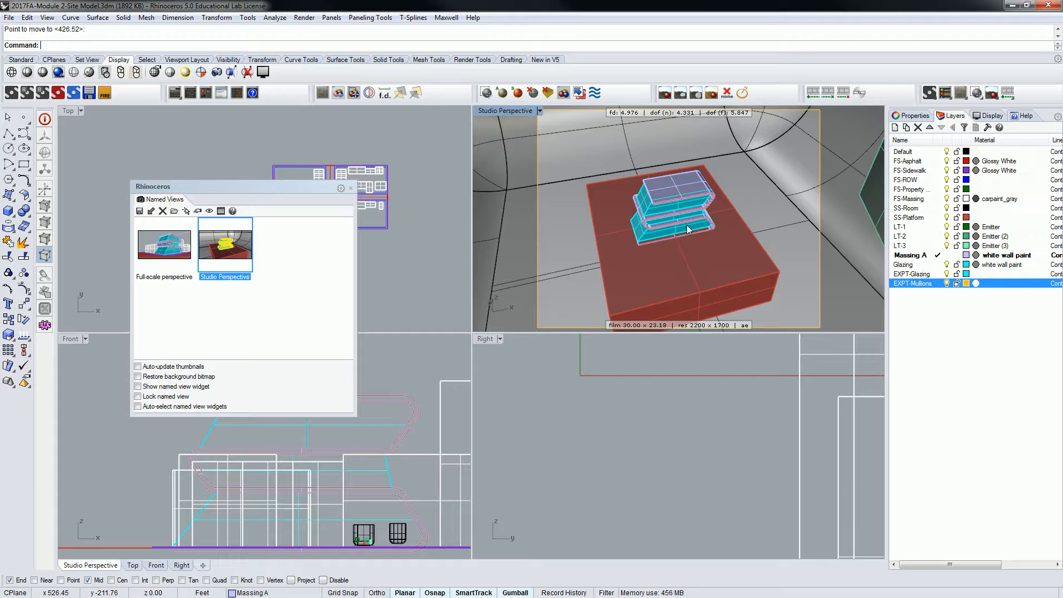
{"action": "scroll", "coordinate": [696, 231], "scroll_direction": "down", "scroll_amount": 5}
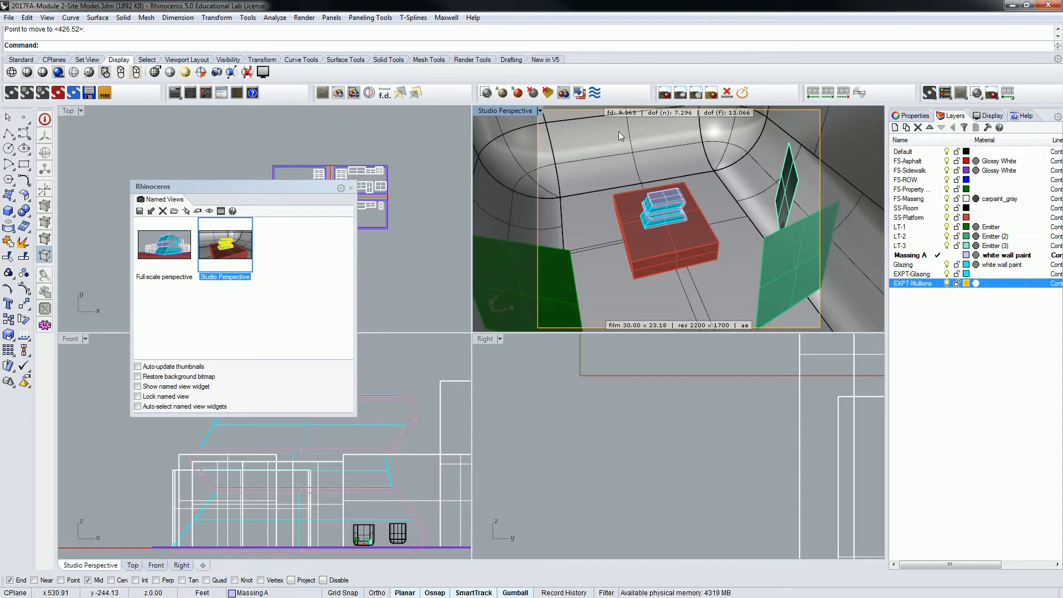
{"action": "double_click", "coordinate": [231, 252]}
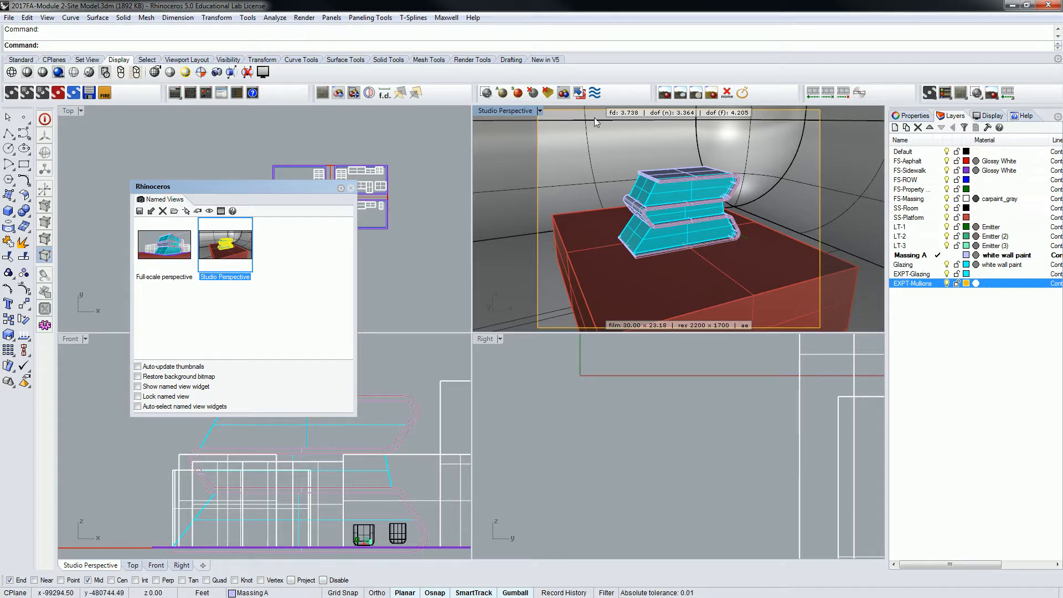
Step: Review the Location & Time, Camera and Environment settings in the Scene Manager
{"action": "left_click_drag", "start_coordinate": [617, 181], "coordinate": [500, 159]}
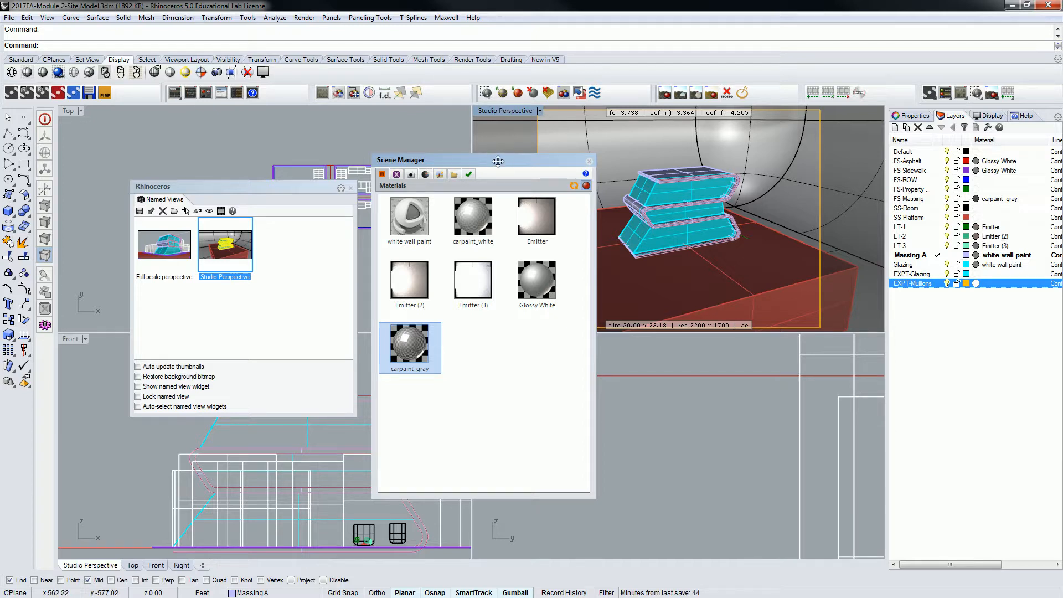
{"action": "left_click", "coordinate": [425, 174]}
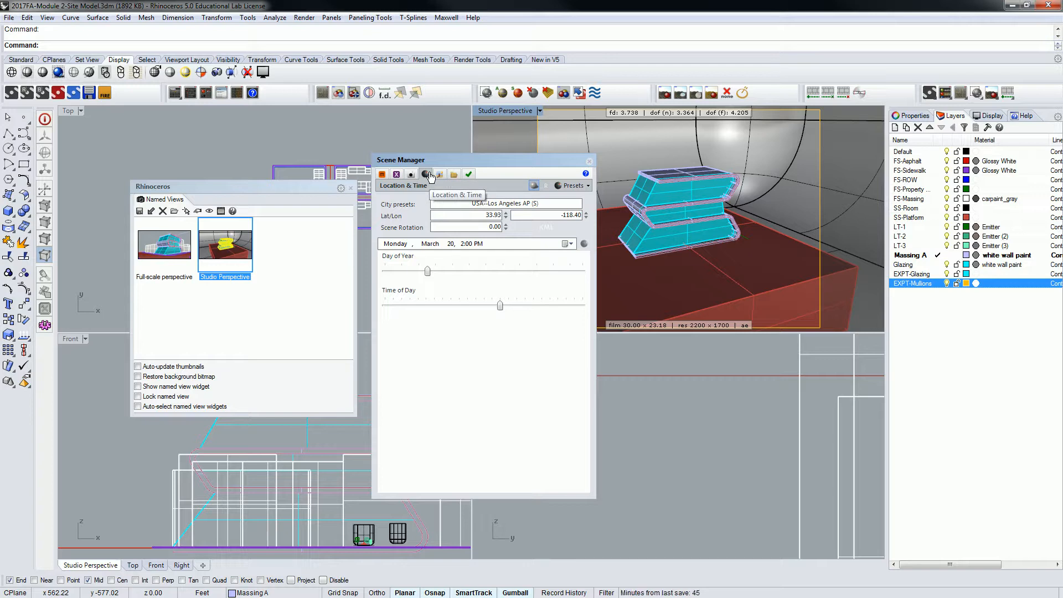
{"action": "left_click", "coordinate": [412, 175]}
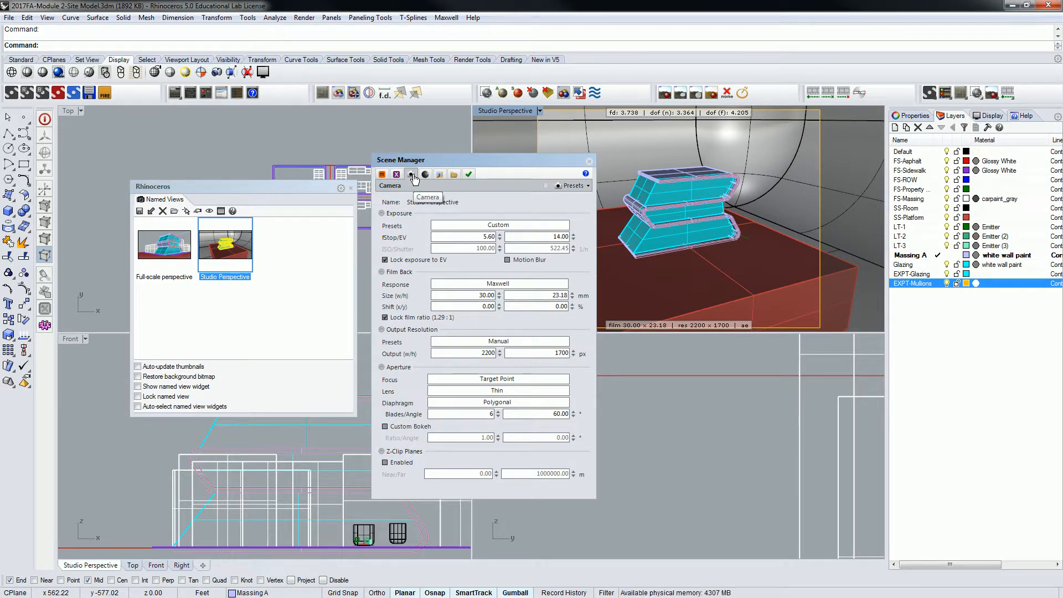
{"action": "left_click", "coordinate": [441, 176]}
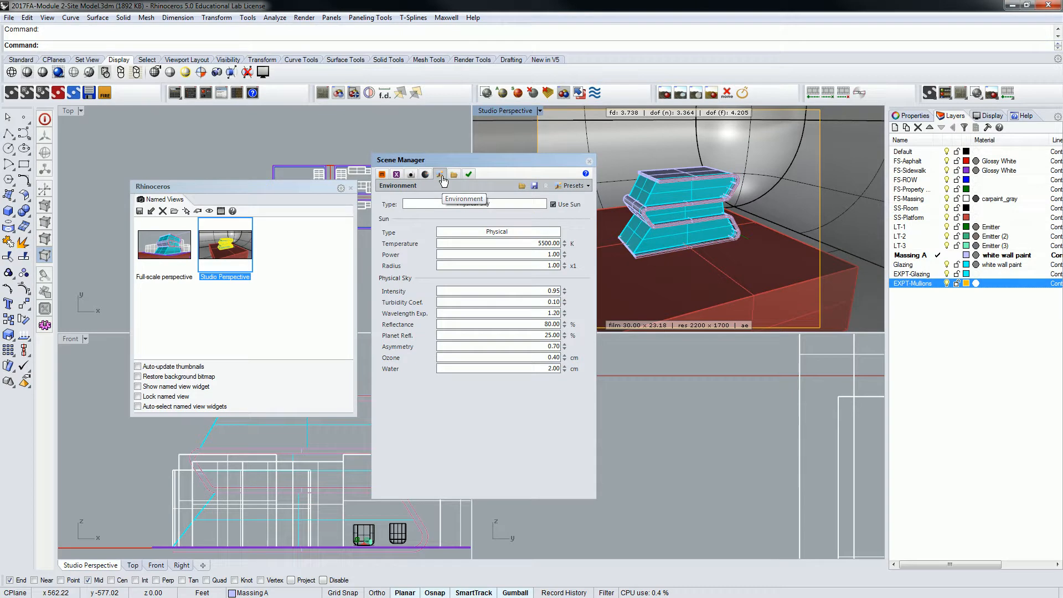
{"action": "left_click", "coordinate": [573, 187]}
{"action": "left_click", "coordinate": [535, 160]}
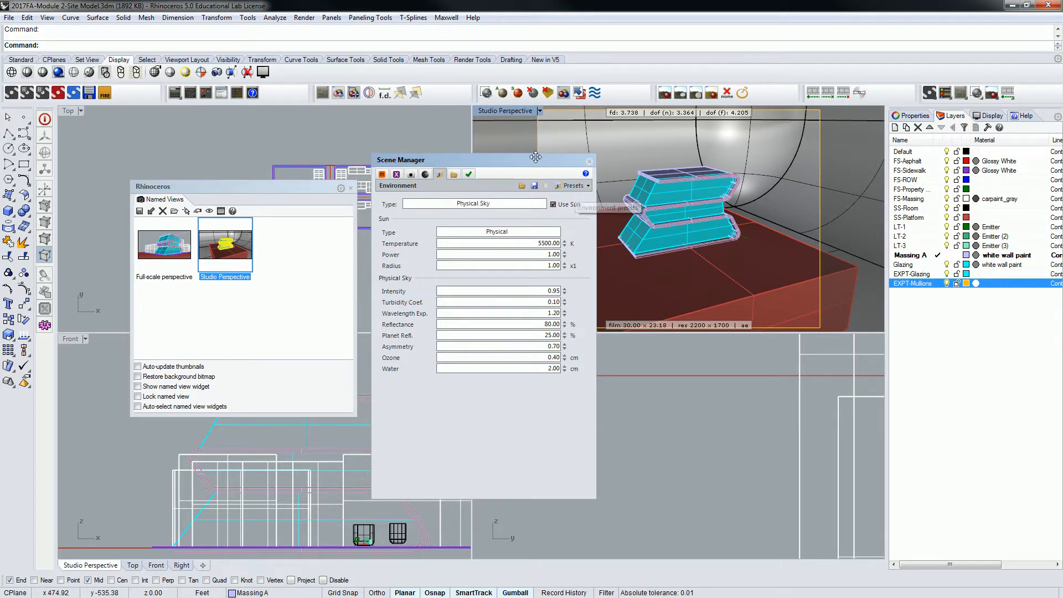
{"action": "left_click", "coordinate": [534, 189]}
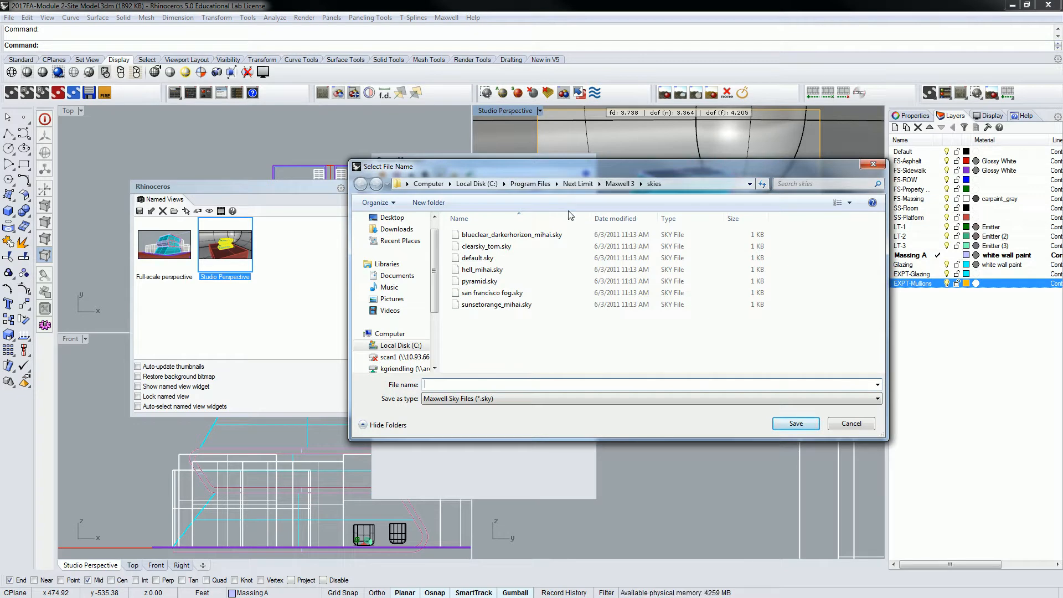
{"action": "left_click", "coordinate": [873, 164]}
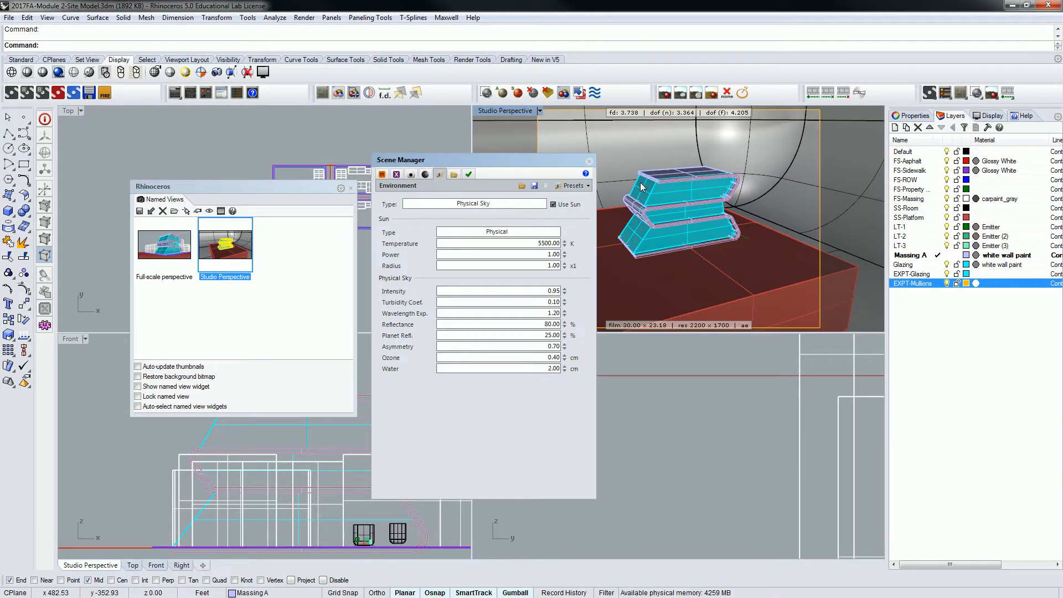
Step: Save the current Physical Sky environment settings as a preset named "Full-Scale Phys Sky" and check that it is listed
{"action": "left_click", "coordinate": [588, 186]}
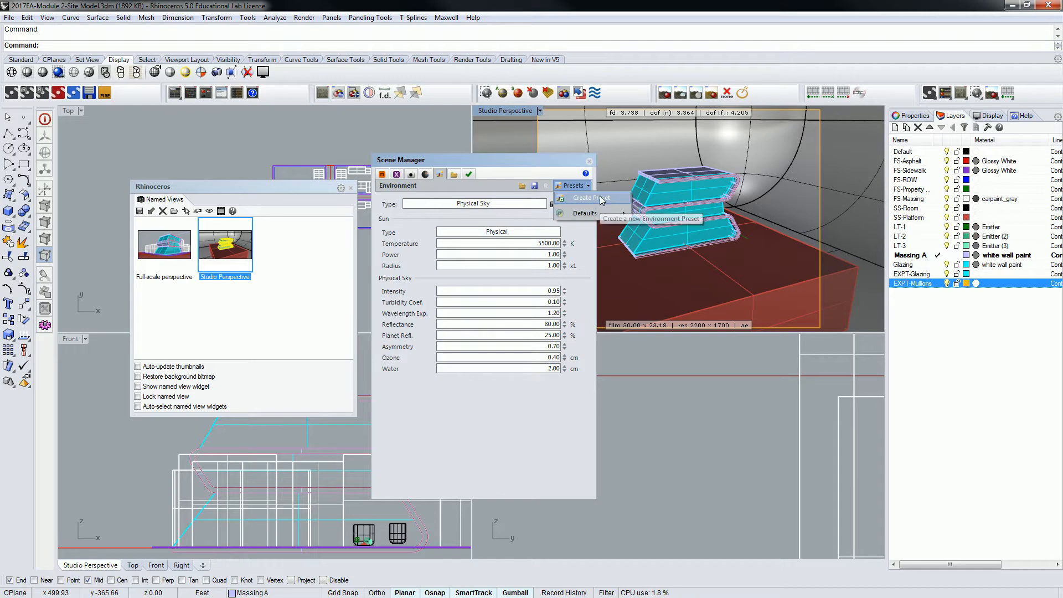
{"action": "left_click", "coordinate": [603, 198]}
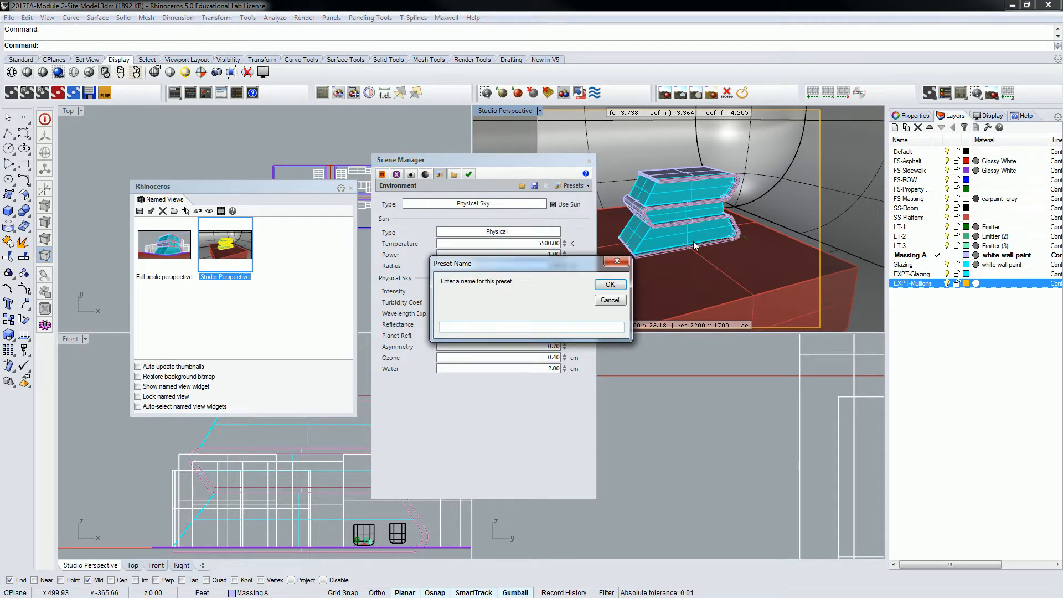
{"action": "type", "text": "Full-Scale Phys Sky"}
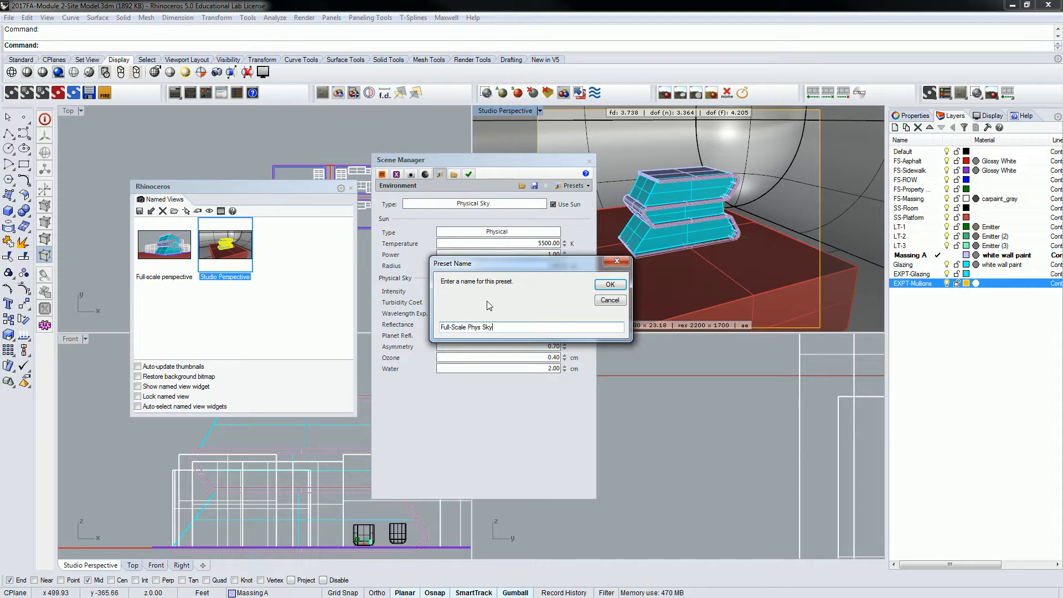
{"action": "left_click", "coordinate": [612, 284]}
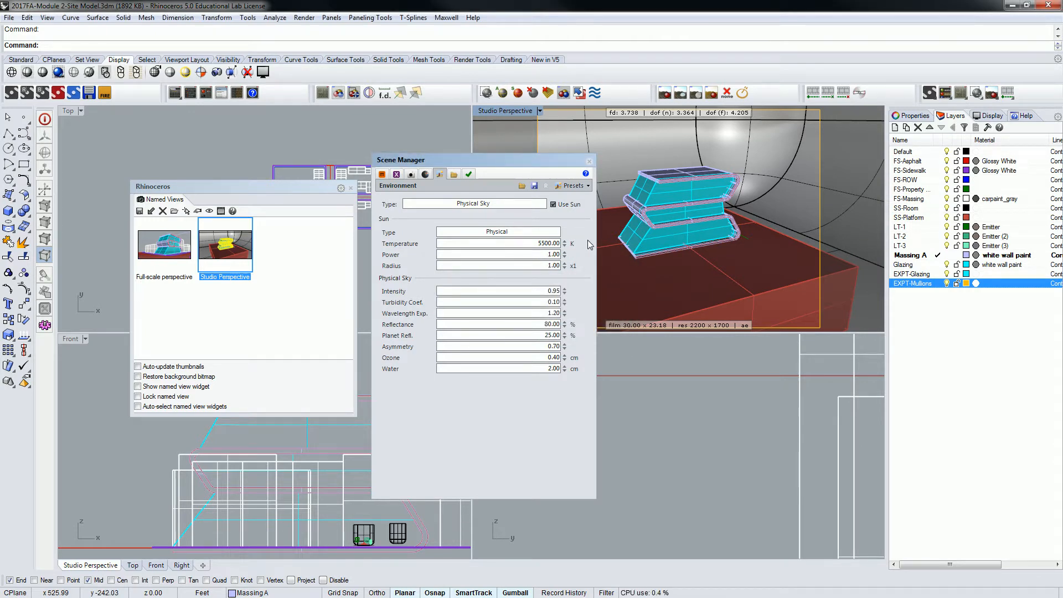
{"action": "left_click", "coordinate": [573, 186]}
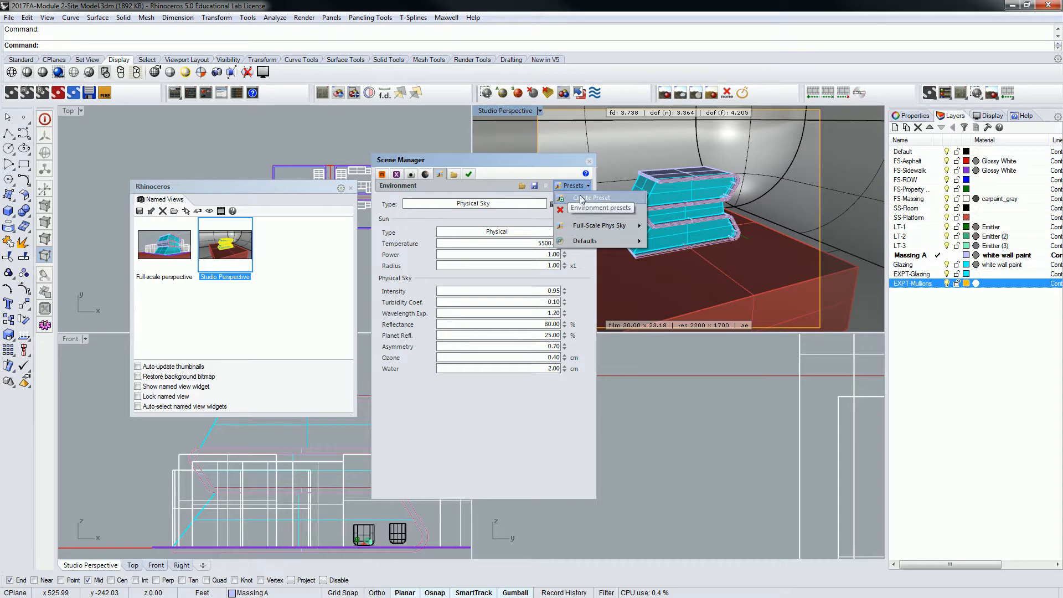
{"action": "mouse_move", "coordinate": [609, 229]}
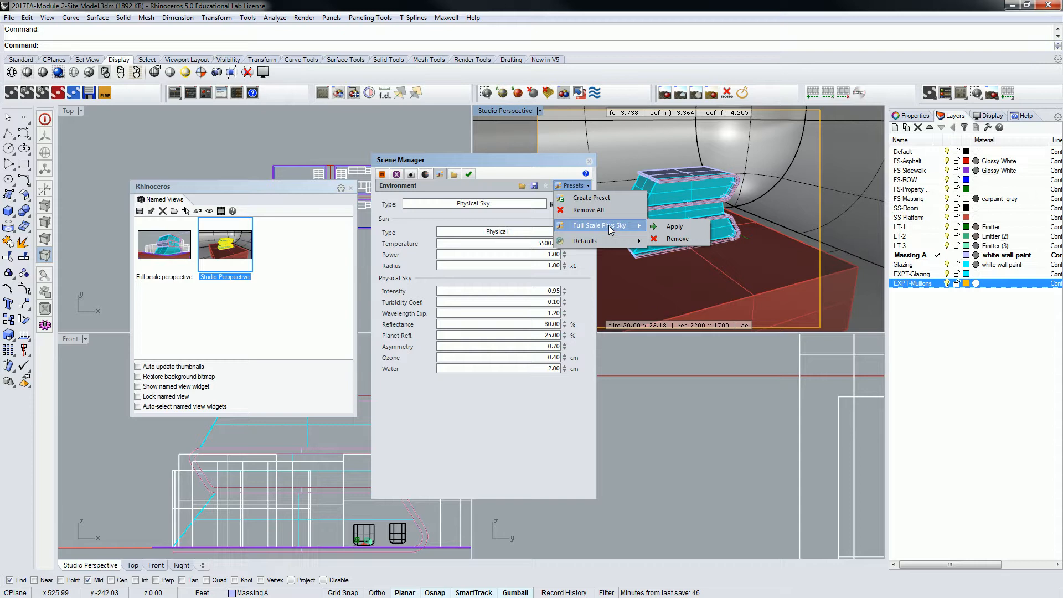
{"action": "left_click", "coordinate": [517, 169]}
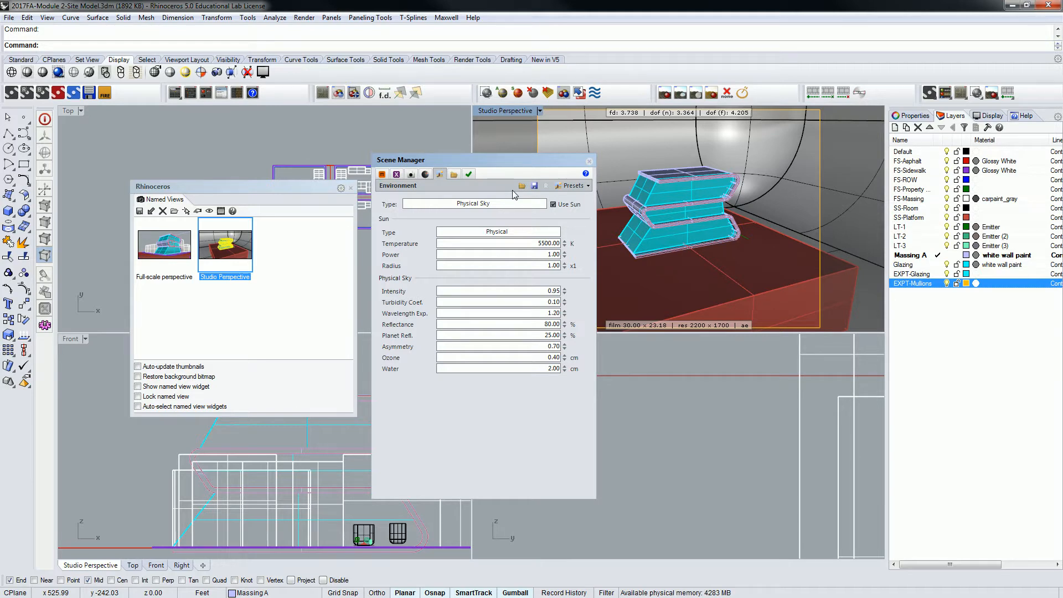
Step: Set the environment type to Constant Dome and disable Use Sun
{"action": "left_click", "coordinate": [504, 204]}
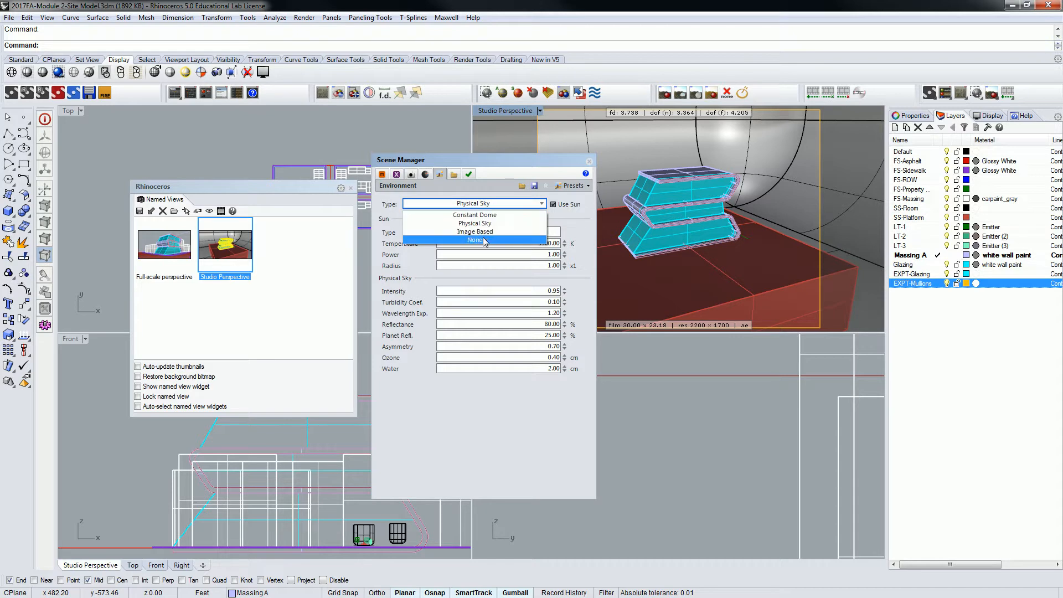
{"action": "left_click", "coordinate": [483, 215]}
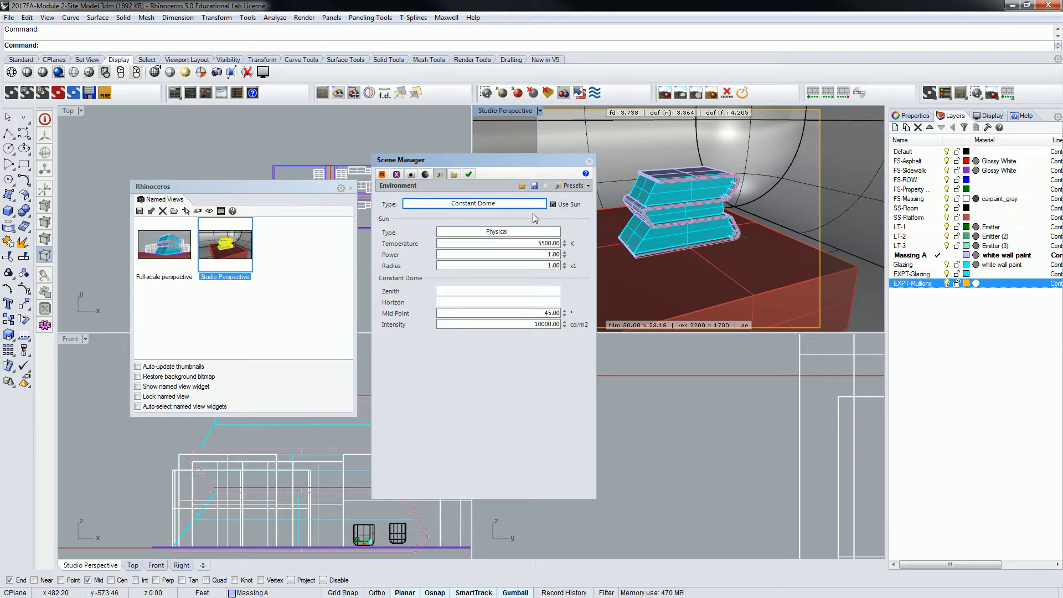
{"action": "left_click", "coordinate": [555, 206]}
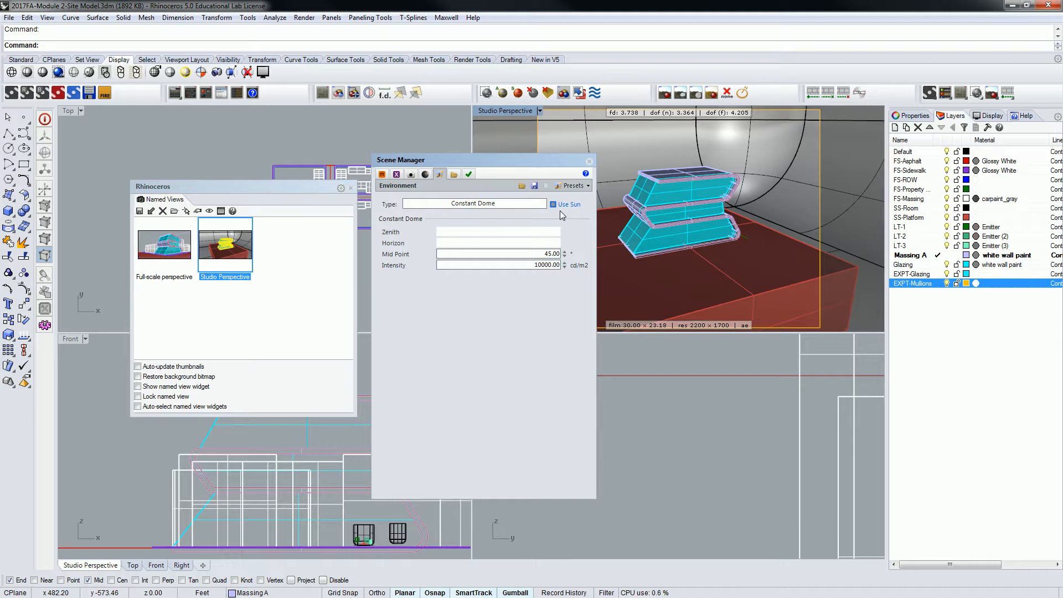
{"action": "left_click", "coordinate": [573, 185]}
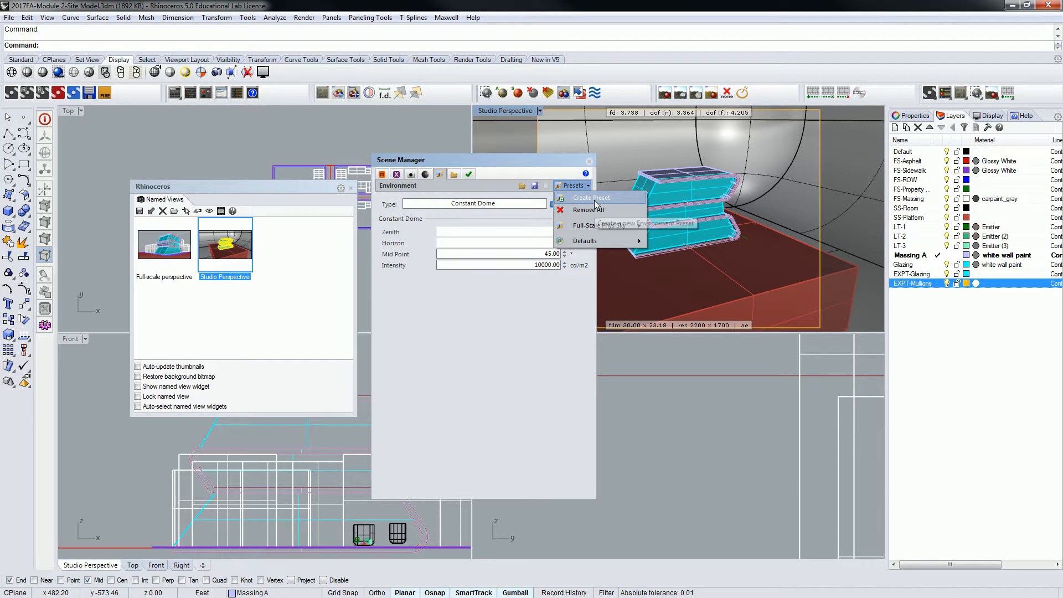
{"action": "left_click", "coordinate": [593, 198]}
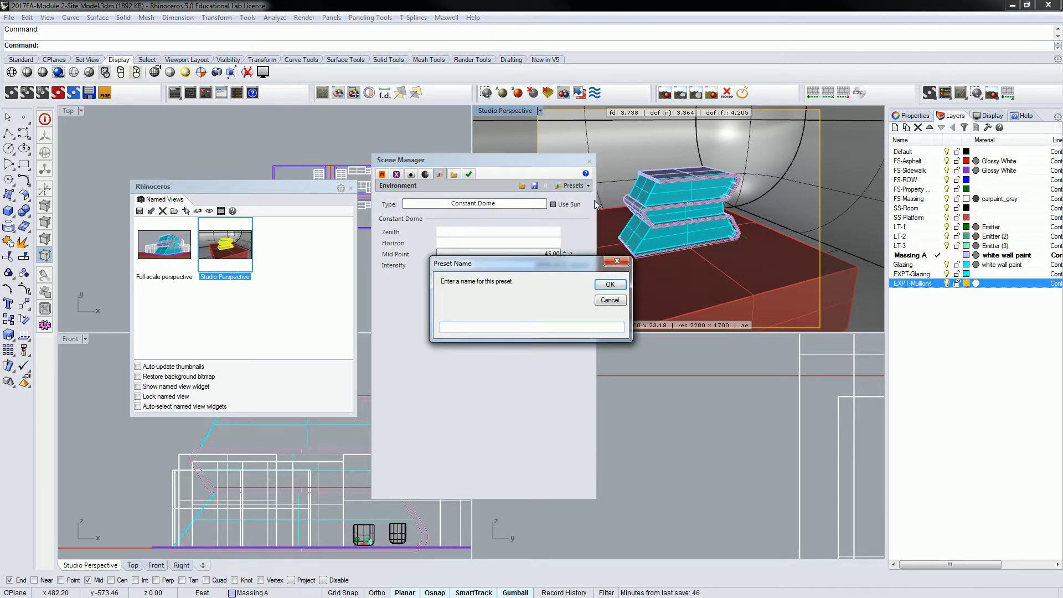
{"action": "type", "text": "Studio Scale - Phys Sky"}
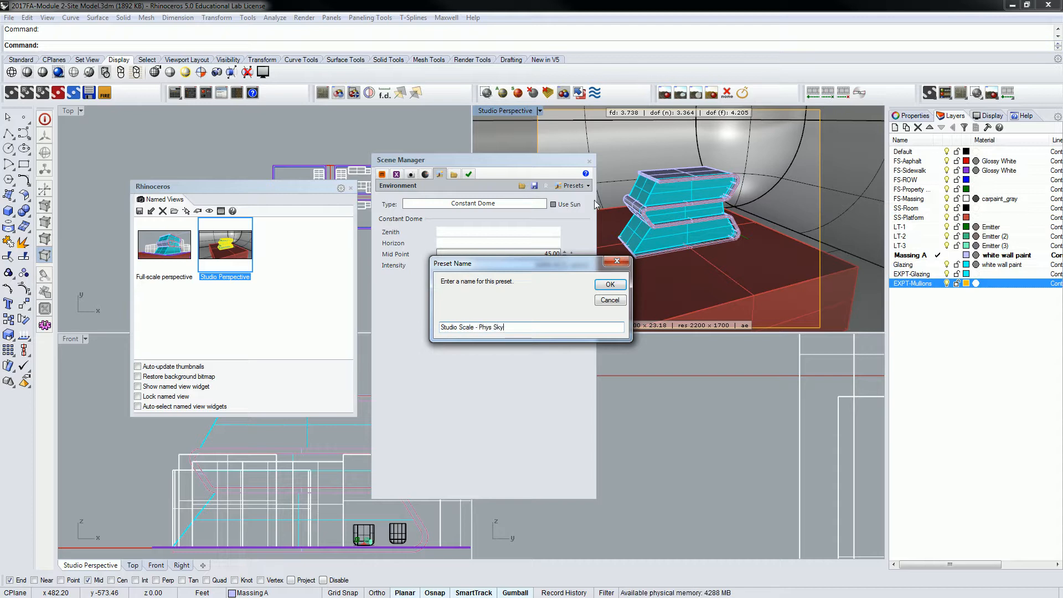
{"action": "left_click", "coordinate": [610, 284]}
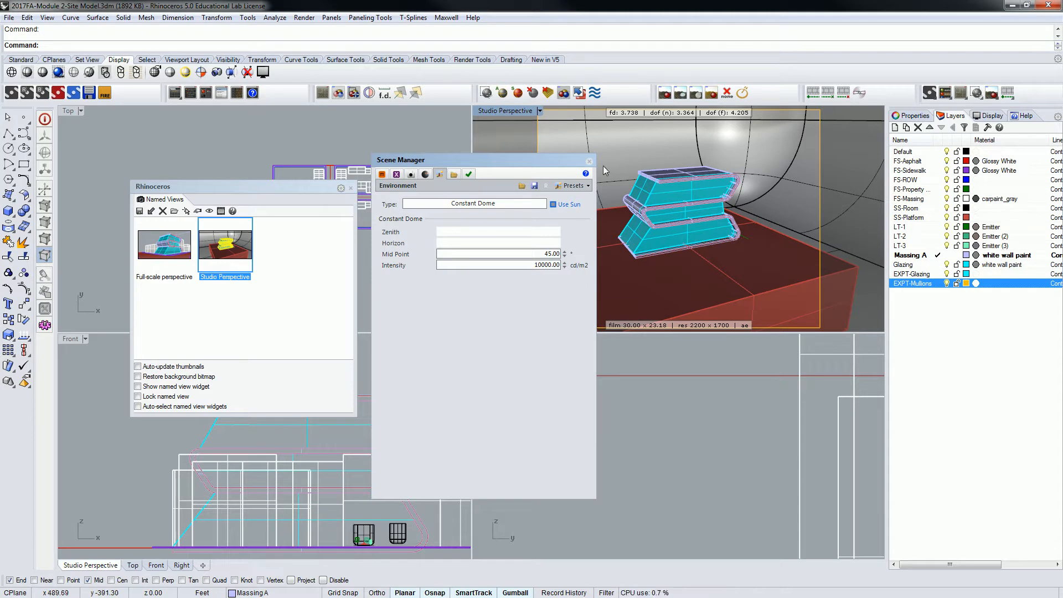
{"action": "left_click", "coordinate": [572, 186]}
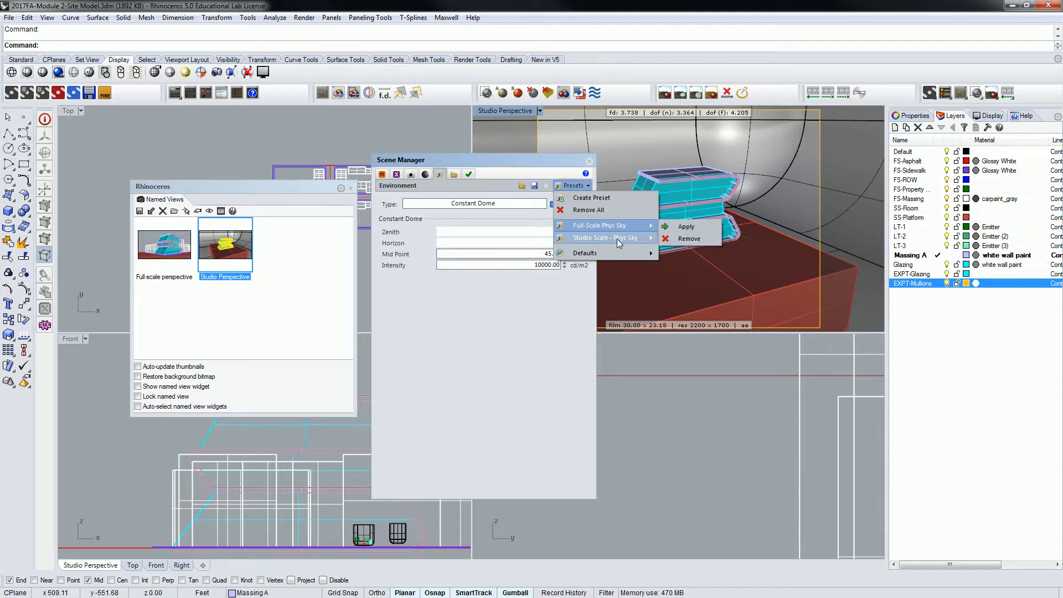
{"action": "left_click", "coordinate": [677, 252]}
Step: Save the Constant Dome environment settings as a preset named "Studio Scale - Dome"
{"action": "left_click", "coordinate": [573, 186]}
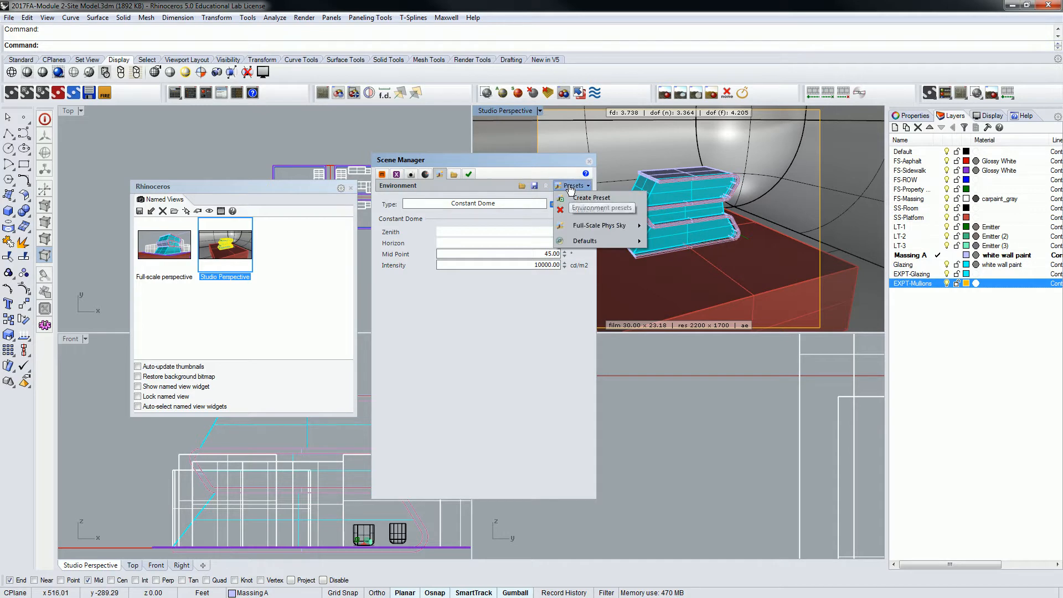
{"action": "left_click", "coordinate": [591, 198]}
{"action": "type", "text": "S"}
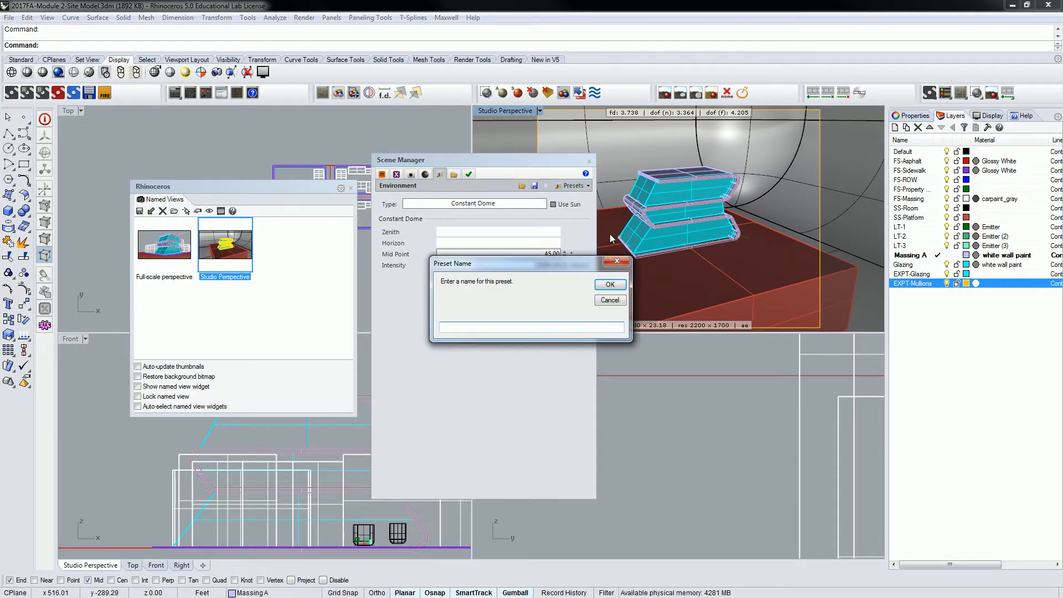
{"action": "type", "text": "tudio"}
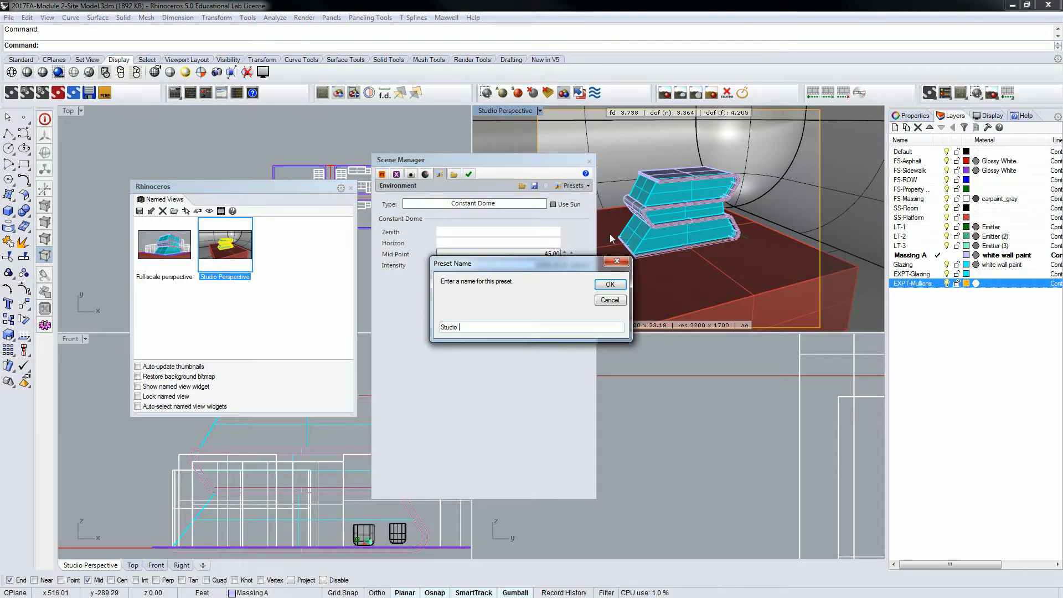
{"action": "type", "text": " Scale"}
{"action": "type", "text": "- Dome"}
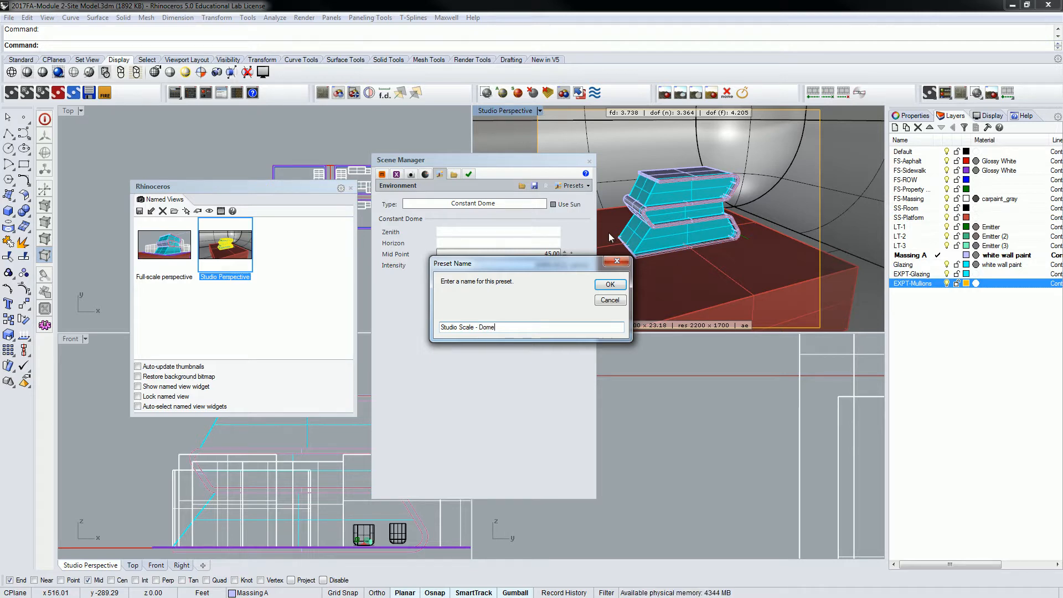
{"action": "left_click", "coordinate": [610, 285]}
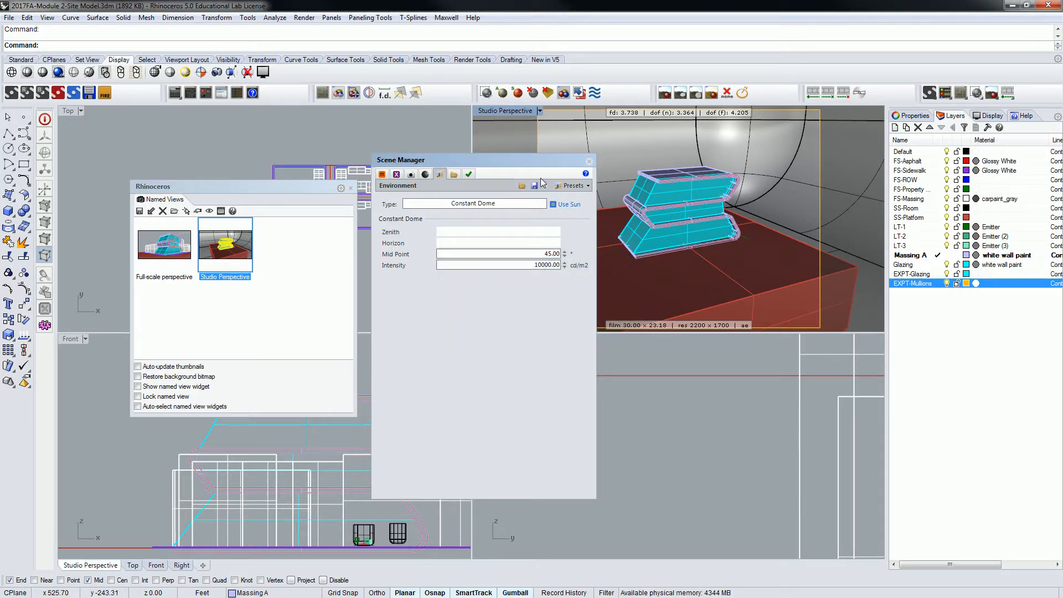
Step: Open the Output settings in the Scene Manager
{"action": "left_click", "coordinate": [454, 175]}
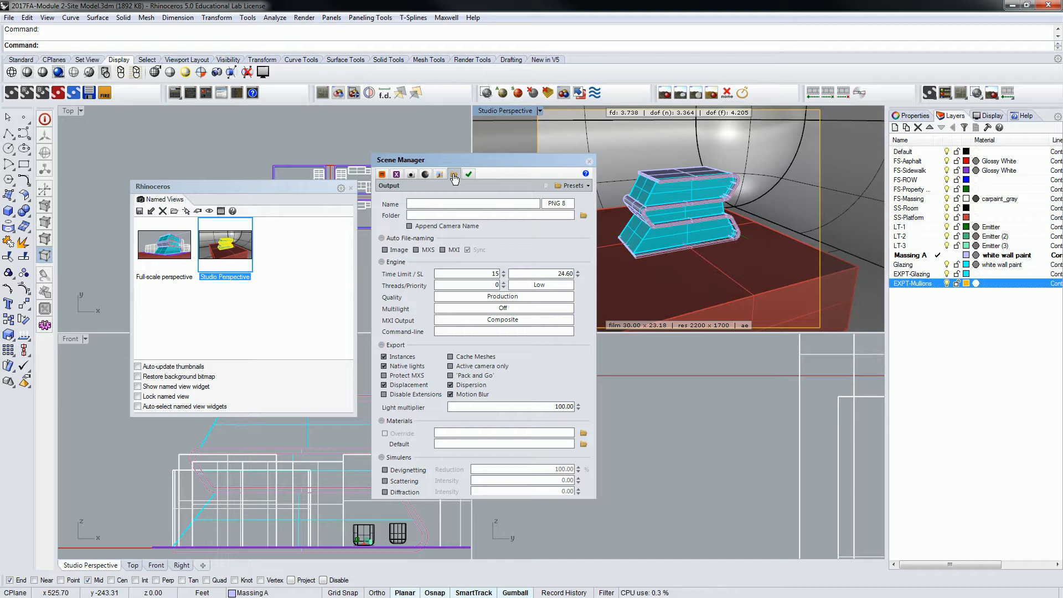
{"action": "left_click", "coordinate": [504, 309]}
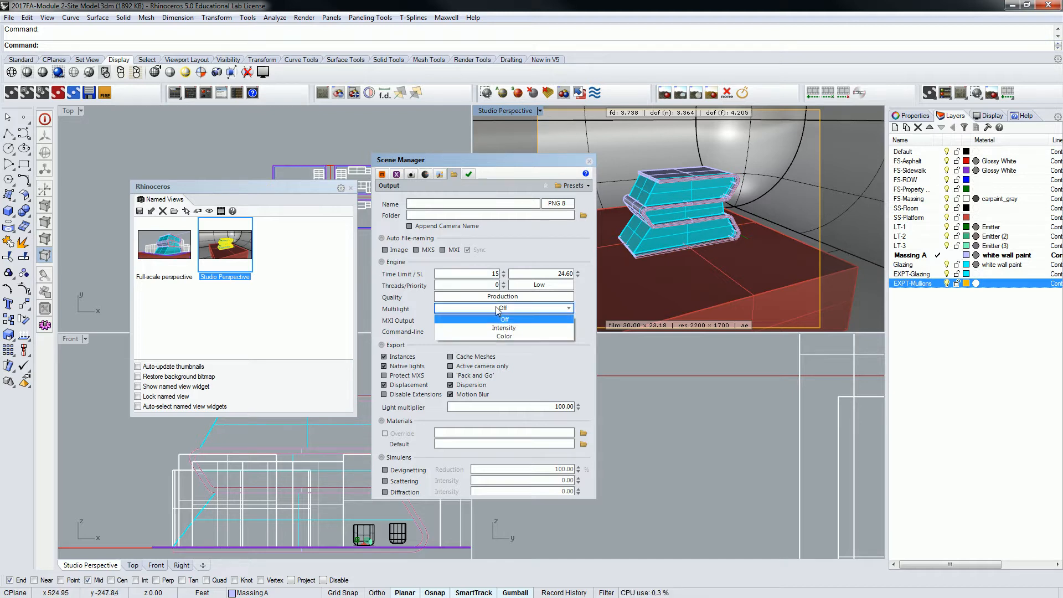
{"action": "left_click", "coordinate": [503, 328]}
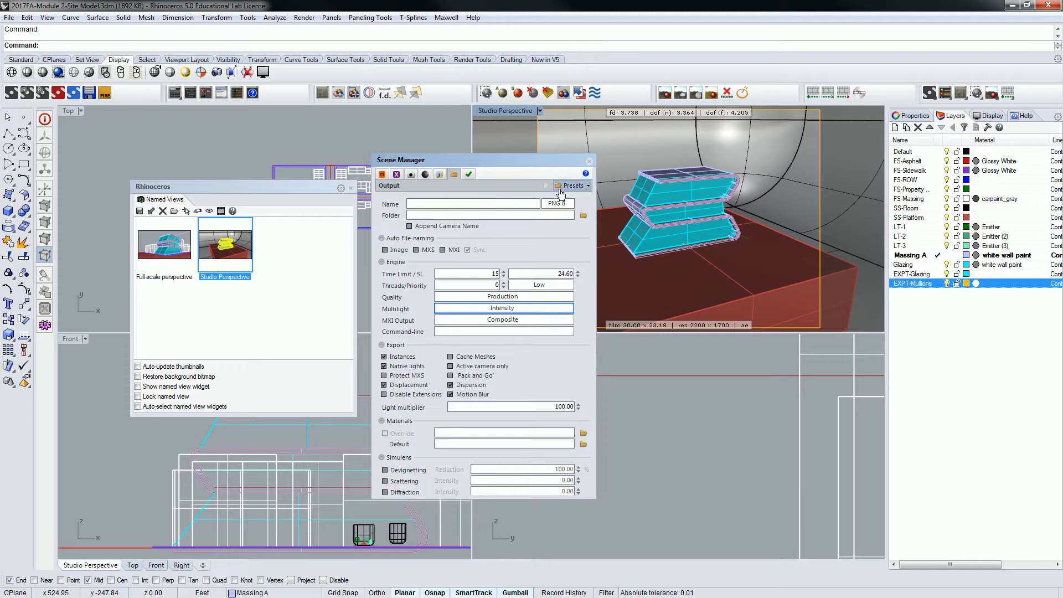
{"action": "left_click", "coordinate": [570, 186]}
{"action": "left_click", "coordinate": [523, 308]}
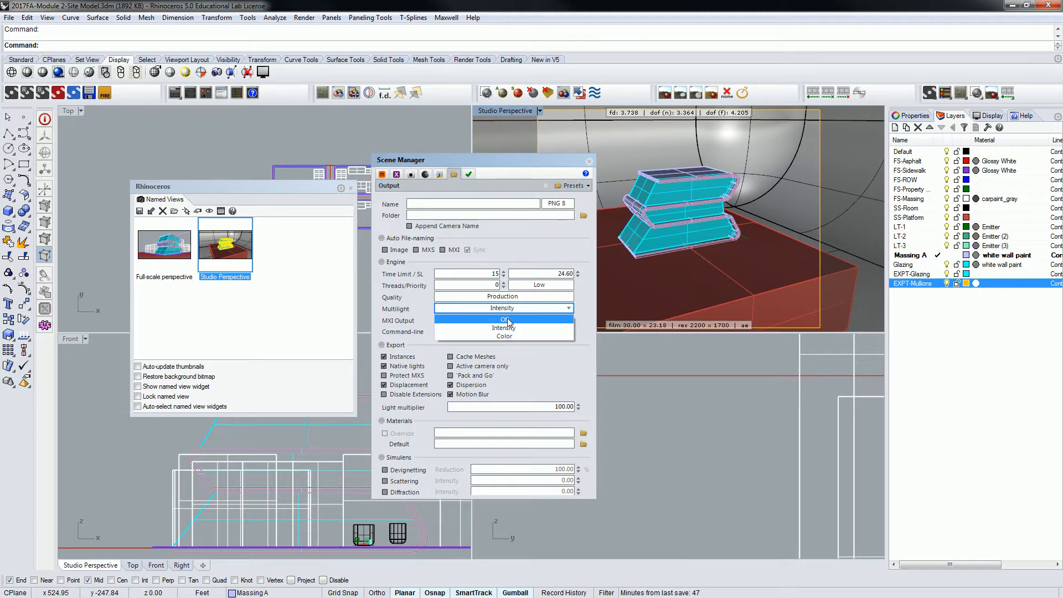
{"action": "left_click", "coordinate": [508, 321]}
Step: Remove the existing "Studio Settings" preset from the output presets
{"action": "left_click", "coordinate": [571, 186]}
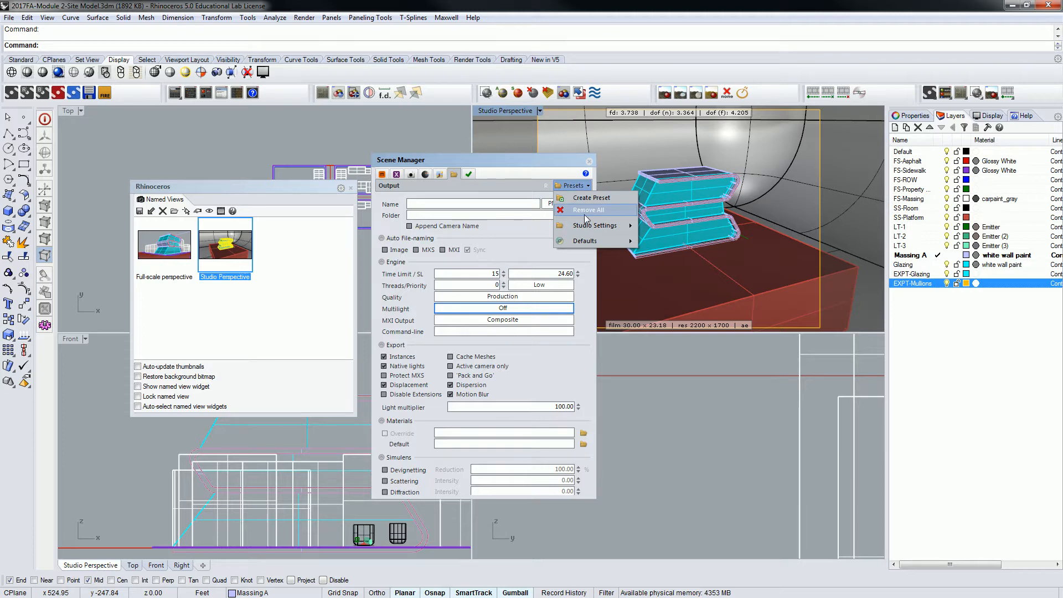
{"action": "mouse_move", "coordinate": [599, 224]}
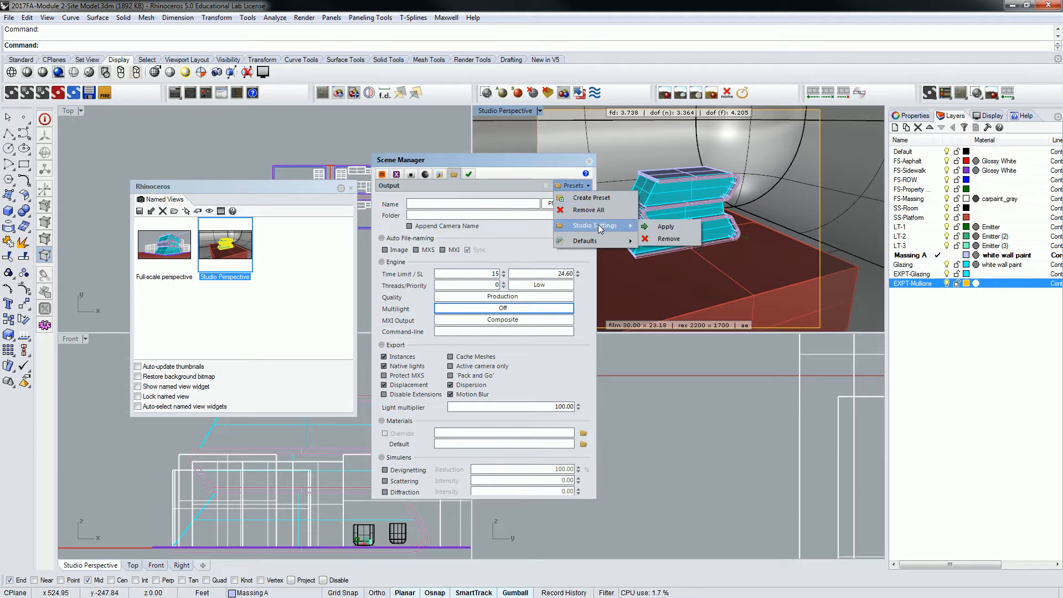
{"action": "left_click", "coordinate": [662, 238]}
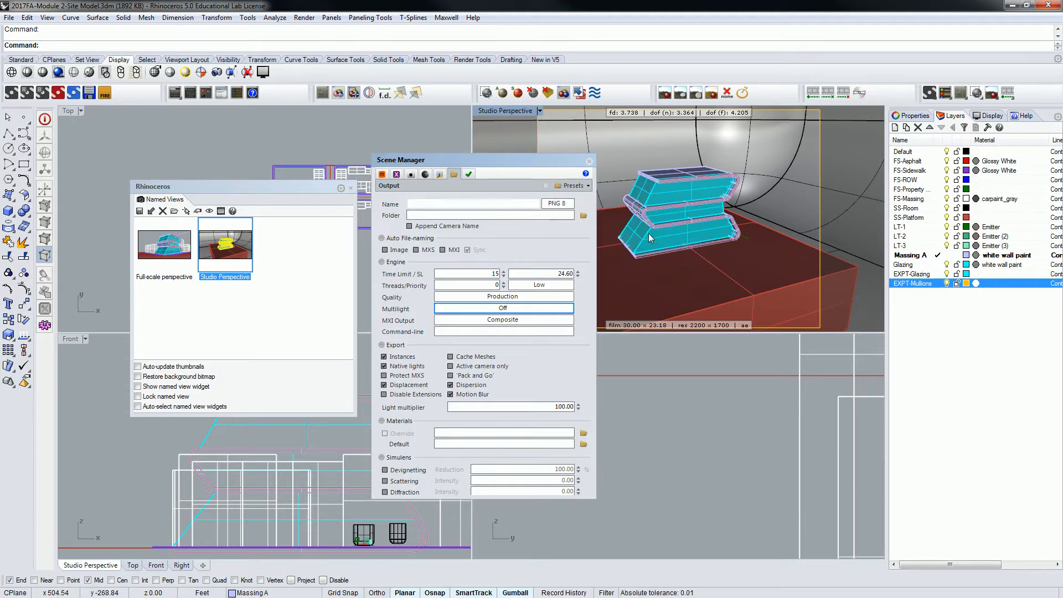
Step: Save the current output settings, with Multilight off, as a preset named "Full-Scale Export"
{"action": "left_click", "coordinate": [574, 188]}
{"action": "left_click", "coordinate": [592, 197]}
{"action": "type", "text": "Full-Scale "}
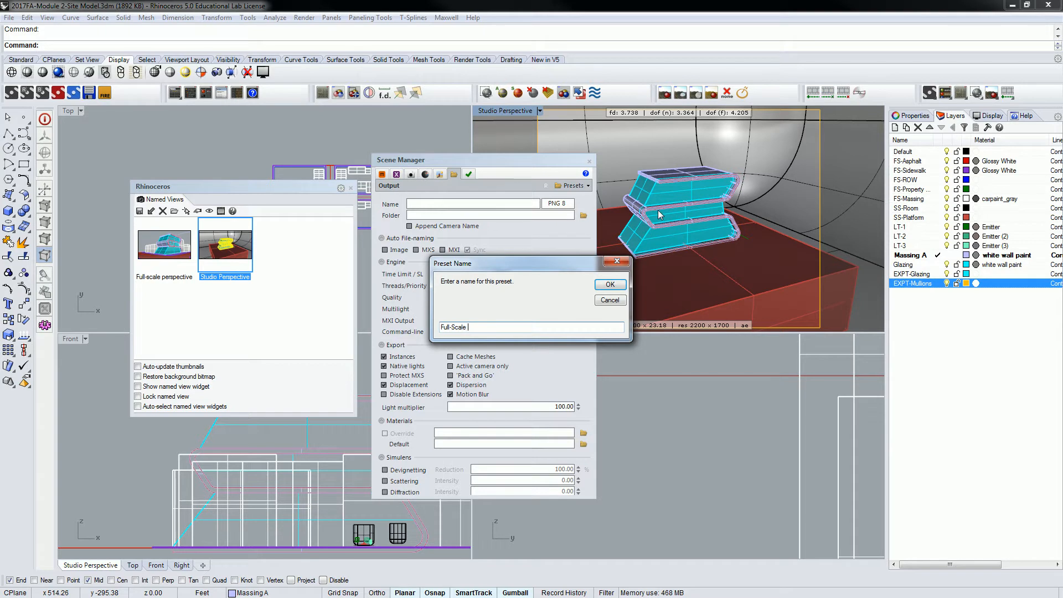
{"action": "type", "text": "Scene"}
{"action": "key", "text": "Return"}
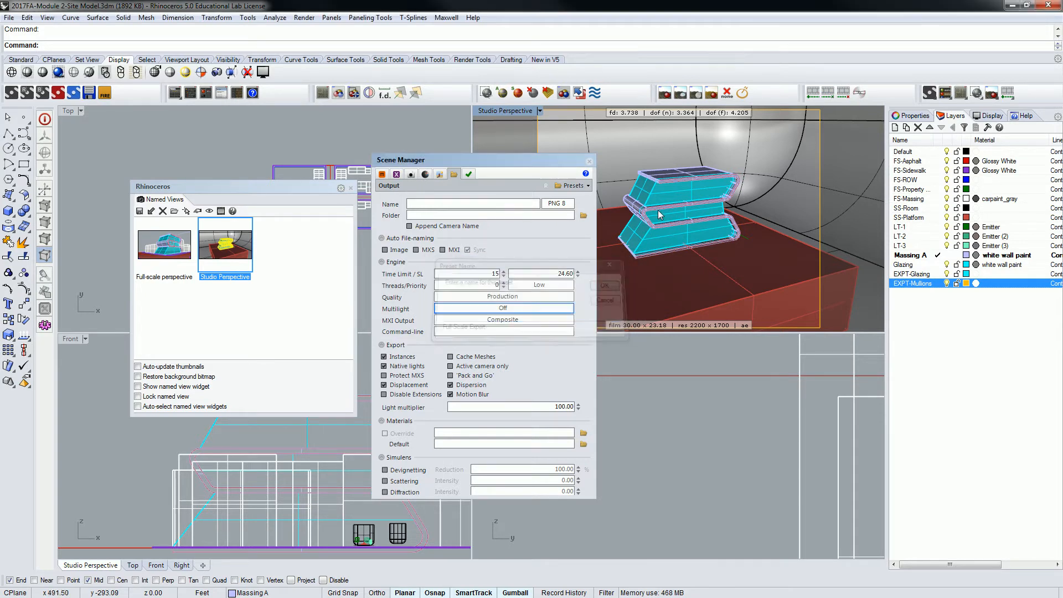
Step: Set Multilight to Intensity and save the output settings as a preset named "Studio Scale Export"
{"action": "left_click", "coordinate": [502, 307]}
{"action": "left_click", "coordinate": [502, 328]}
{"action": "left_click", "coordinate": [573, 186]}
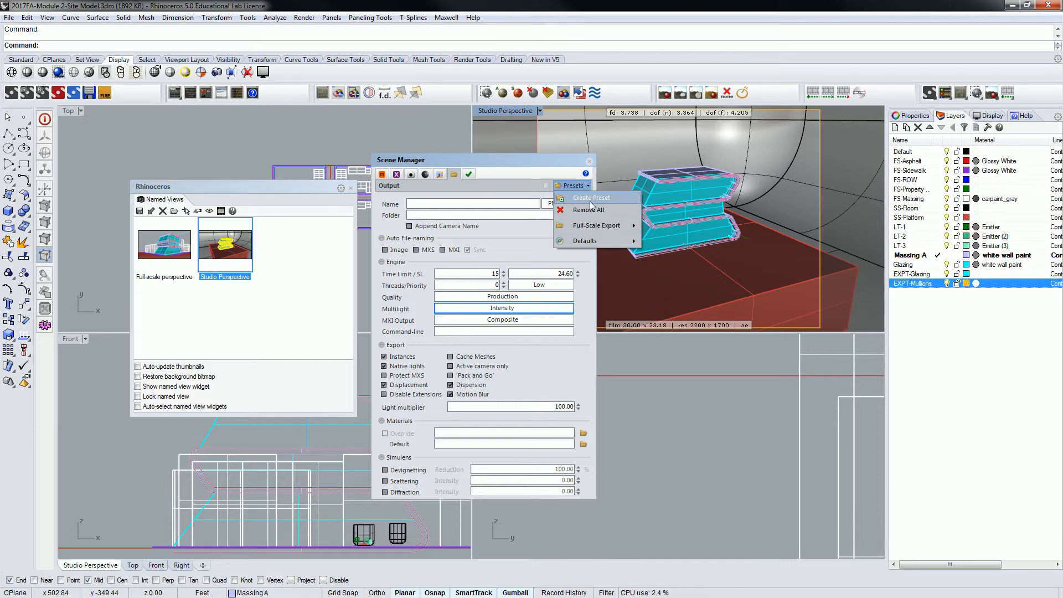
{"action": "left_click", "coordinate": [587, 202]}
{"action": "type", "text": "Studio "}
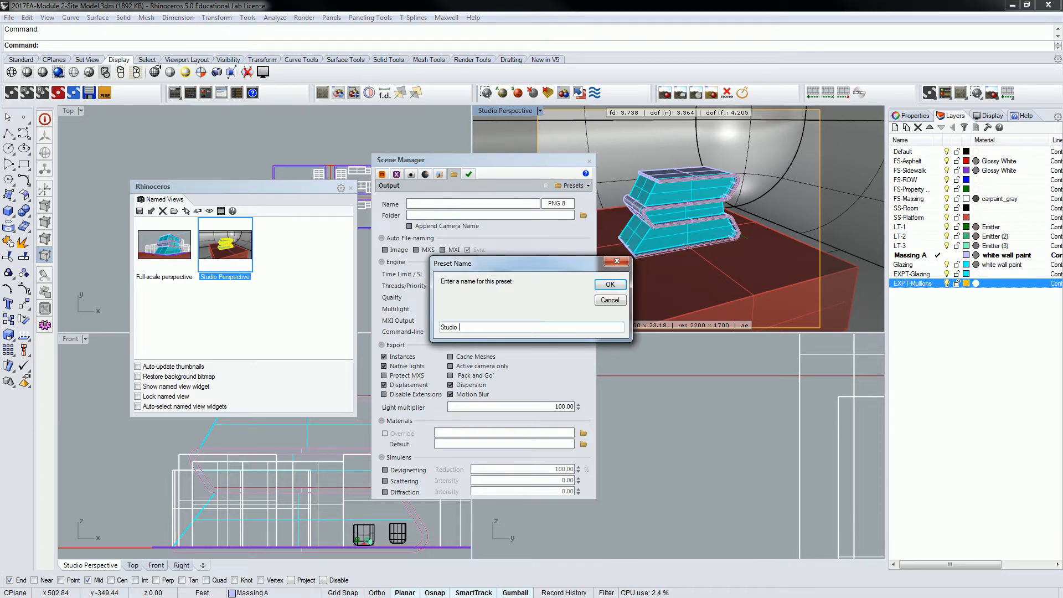
{"action": "type", "text": "Scale Export"}
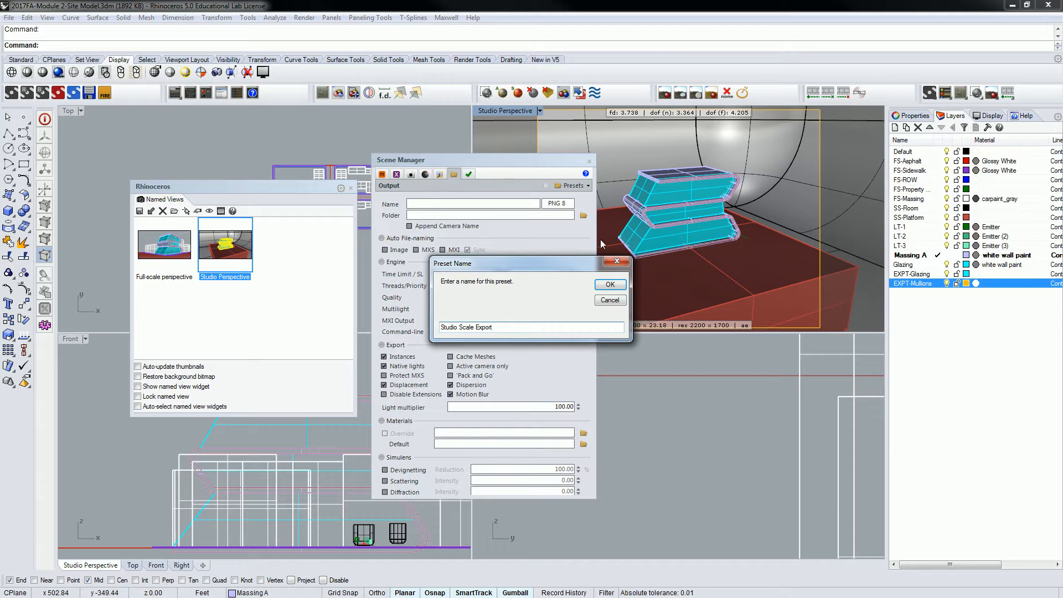
{"action": "left_click", "coordinate": [609, 284]}
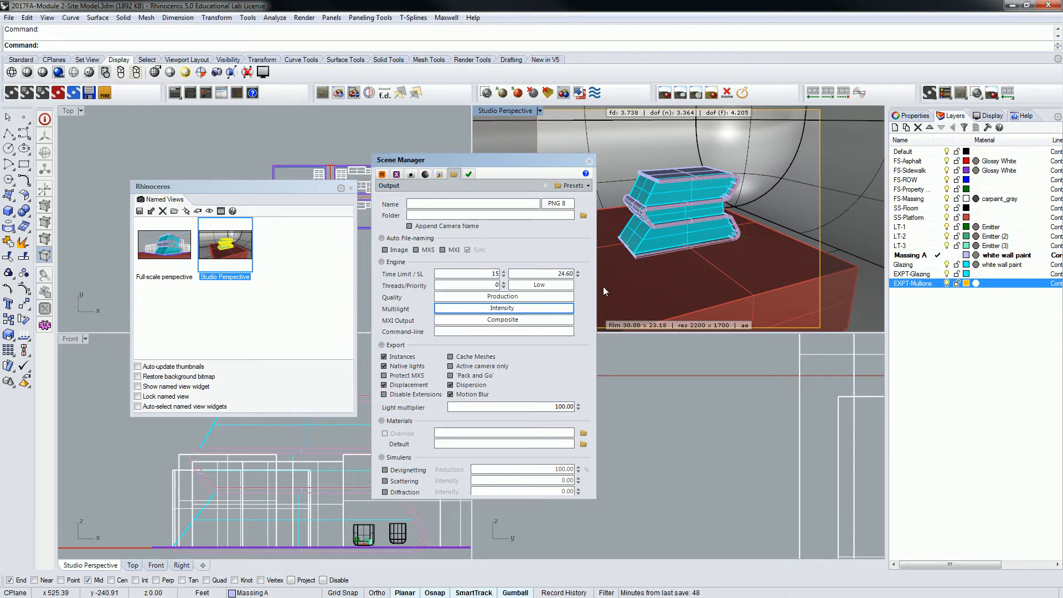
Step: Try out the saved output presets by applying Studio Scale Export, followed by Full-Scale Export
{"action": "left_click", "coordinate": [574, 186]}
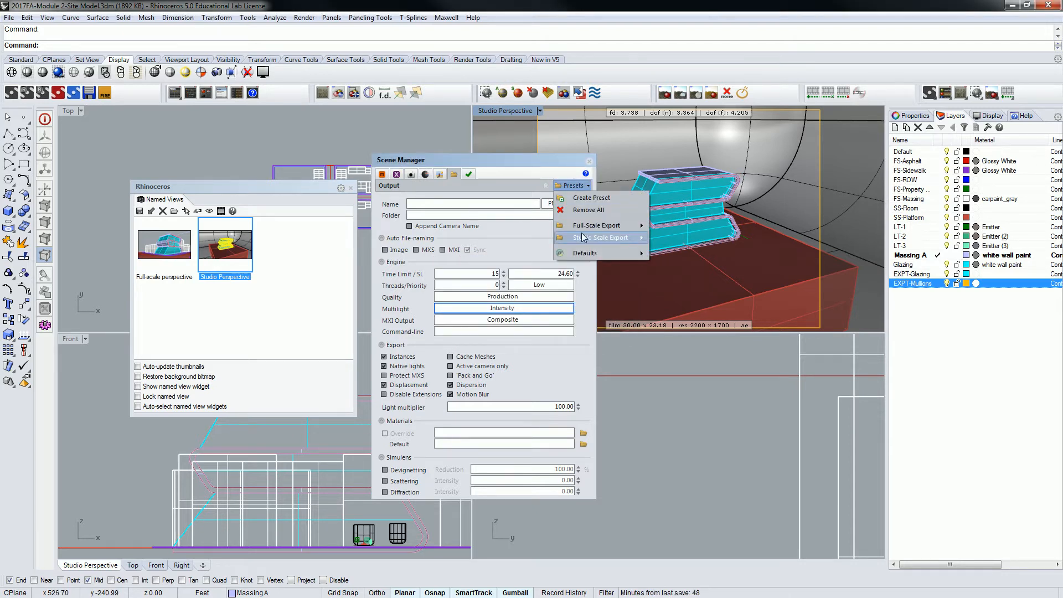
{"action": "mouse_move", "coordinate": [600, 239]}
{"action": "left_click", "coordinate": [667, 240]}
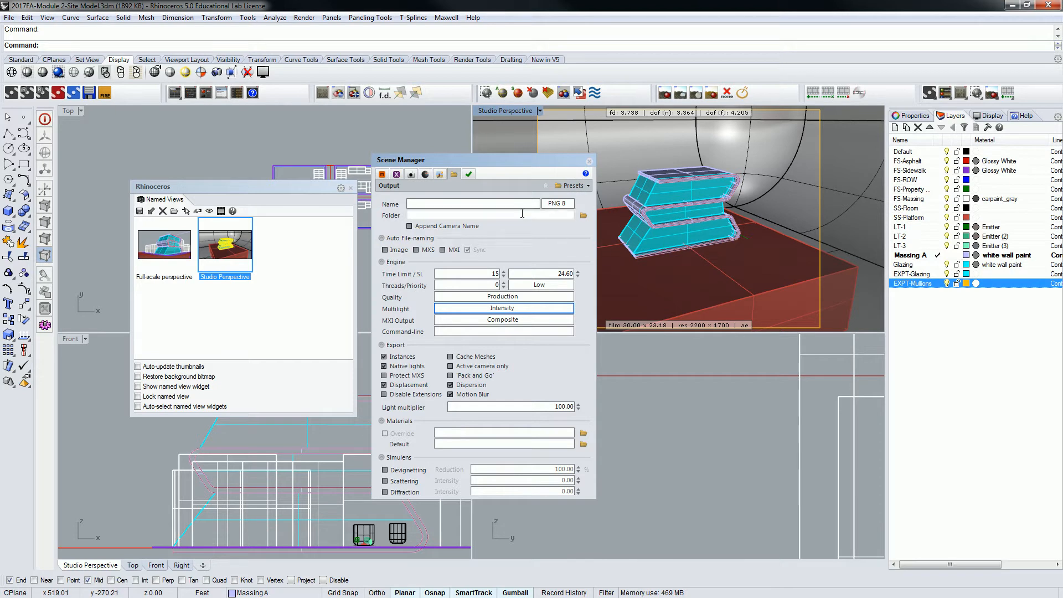
{"action": "left_click", "coordinate": [570, 185]}
{"action": "mouse_move", "coordinate": [604, 225]}
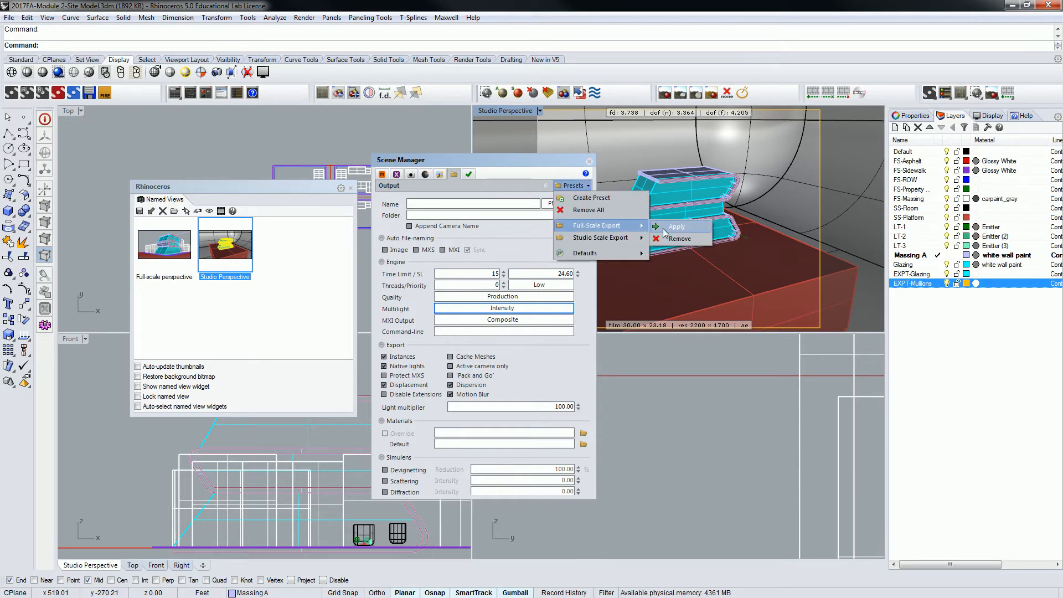
{"action": "left_click", "coordinate": [672, 230]}
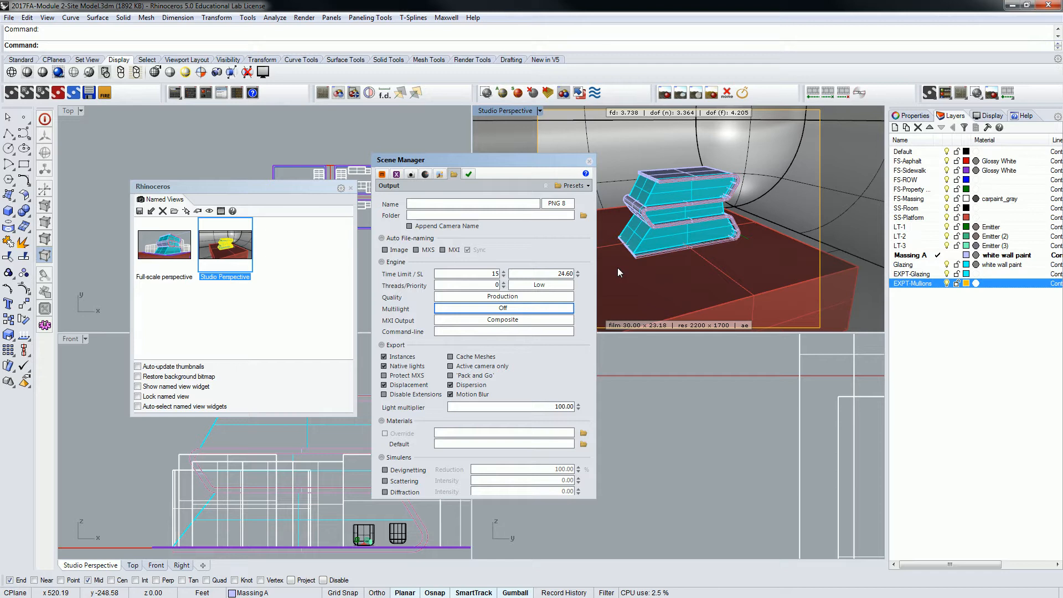
Step: Apply the Studio Scale Export output preset and move the Scene Manager off the viewports
{"action": "left_click", "coordinate": [573, 186]}
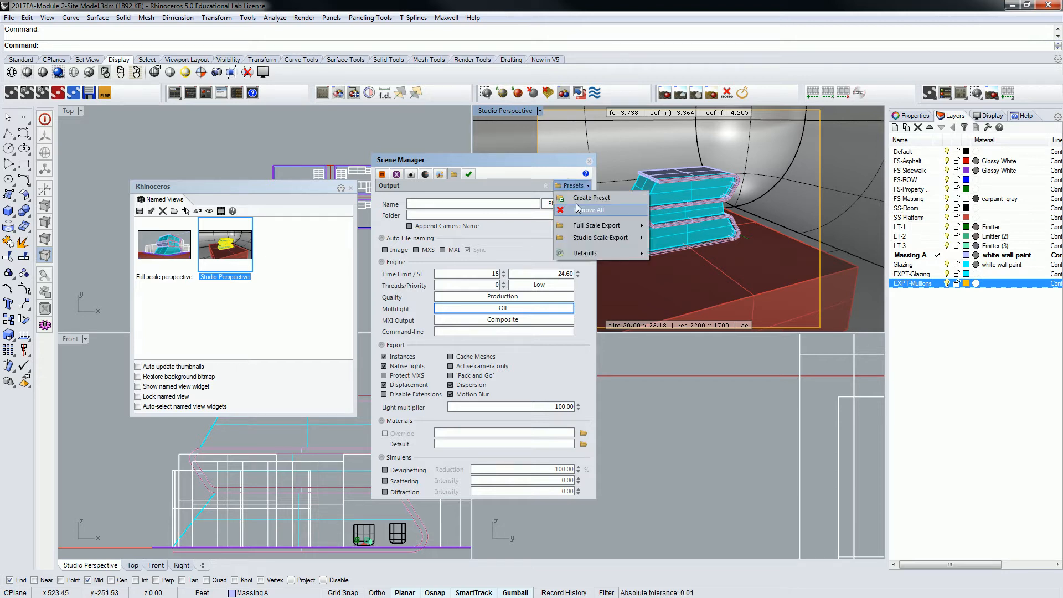
{"action": "mouse_move", "coordinate": [592, 238]}
{"action": "left_click", "coordinate": [670, 239]}
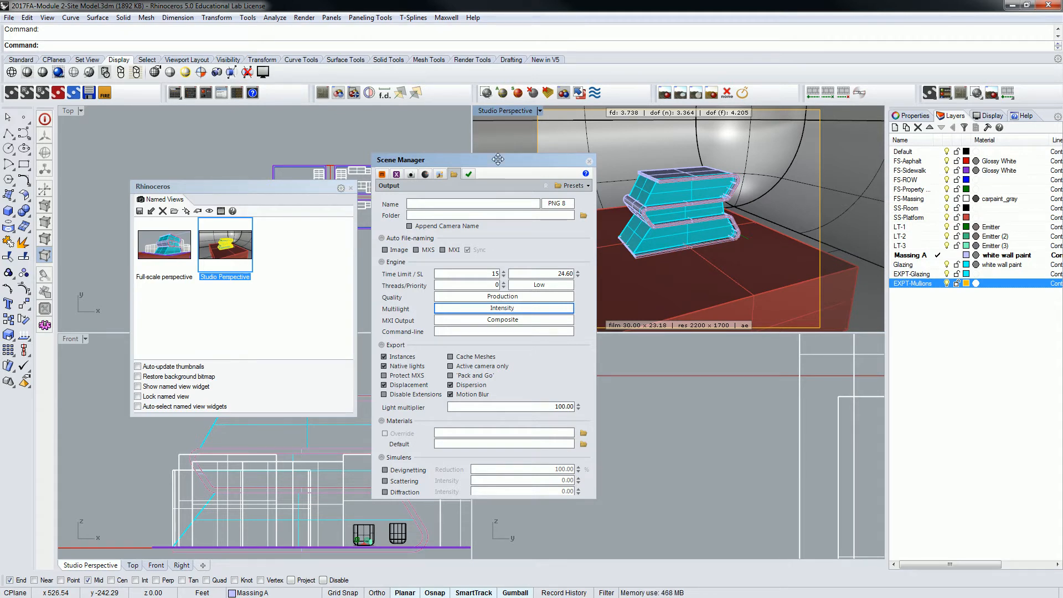
{"action": "left_click_drag", "start_coordinate": [491, 158], "coordinate": [1062, 183]}
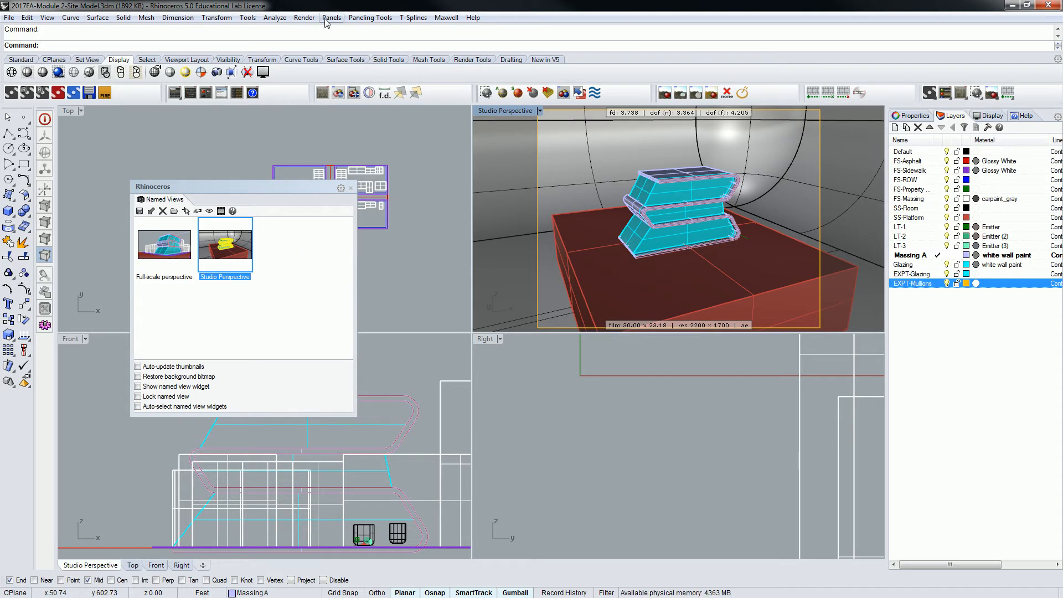
Step: Start rendering the Studio Perspective view in Maxwell Render and inspect the whole image
{"action": "left_click", "coordinate": [305, 18]}
{"action": "left_click", "coordinate": [266, 57]}
{"action": "left_click", "coordinate": [491, 347]}
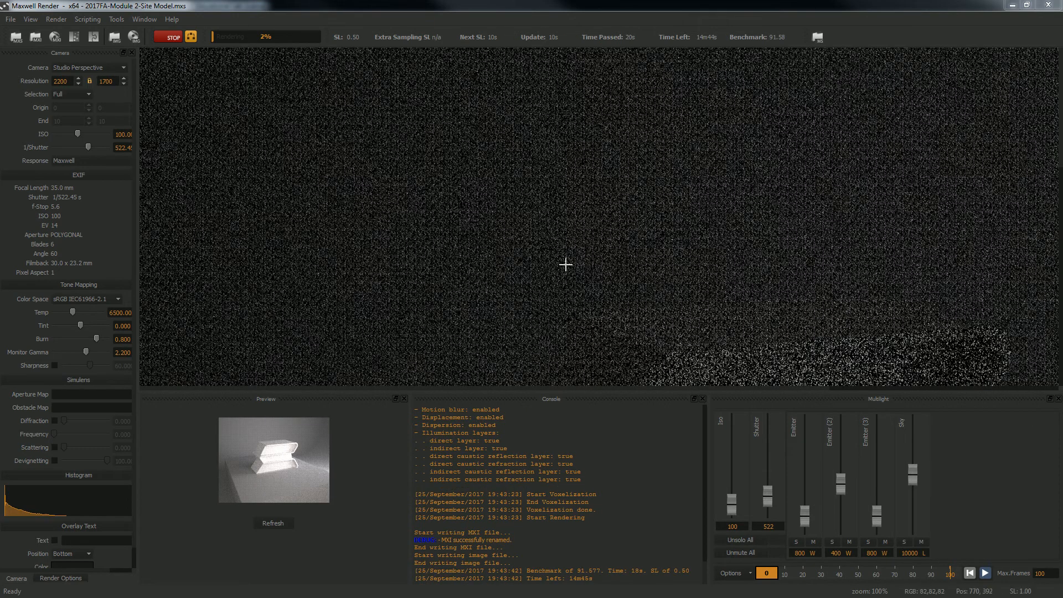
{"action": "scroll", "coordinate": [620, 241], "scroll_direction": "down", "scroll_amount": 5}
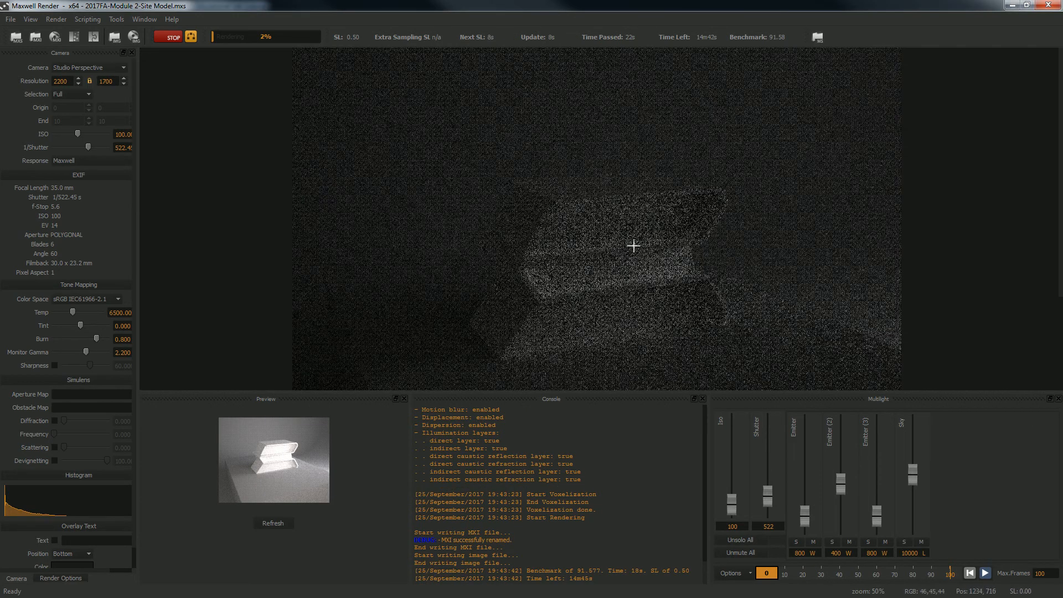
{"action": "scroll", "coordinate": [634, 246], "scroll_direction": "up", "scroll_amount": 3}
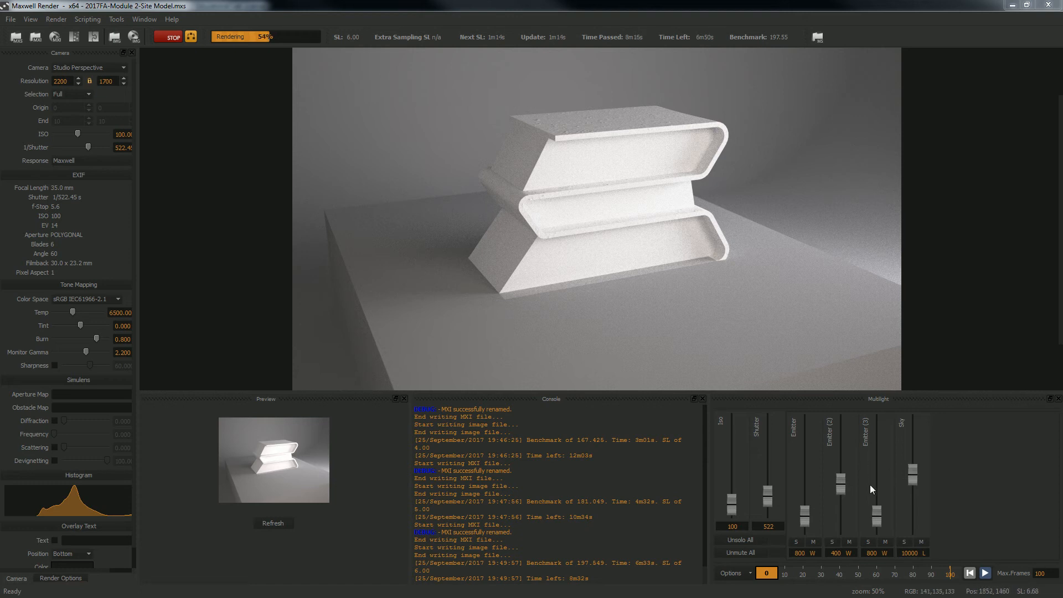
Step: Adjust the Multilight intensities to about 1285 W for Emitter, 156 W for Emitter (2) and 1899 W for Emitter (3)
{"action": "left_click_drag", "start_coordinate": [806, 516], "coordinate": [803, 479]}
{"action": "left_click", "coordinate": [845, 483]}
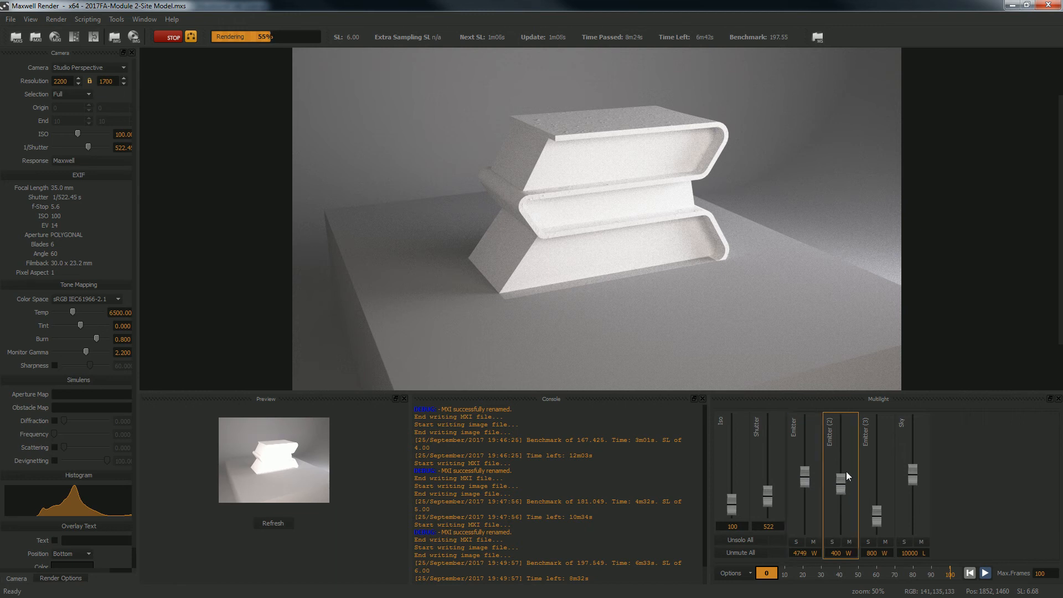
{"action": "left_click_drag", "start_coordinate": [842, 486], "coordinate": [872, 503]}
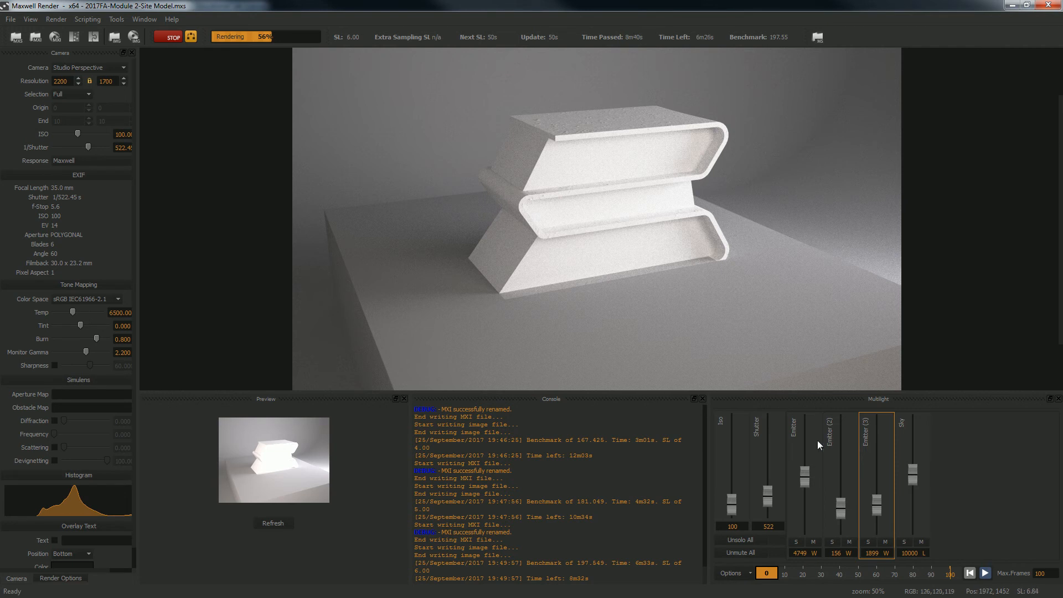
{"action": "left_click_drag", "start_coordinate": [809, 478], "coordinate": [808, 513]}
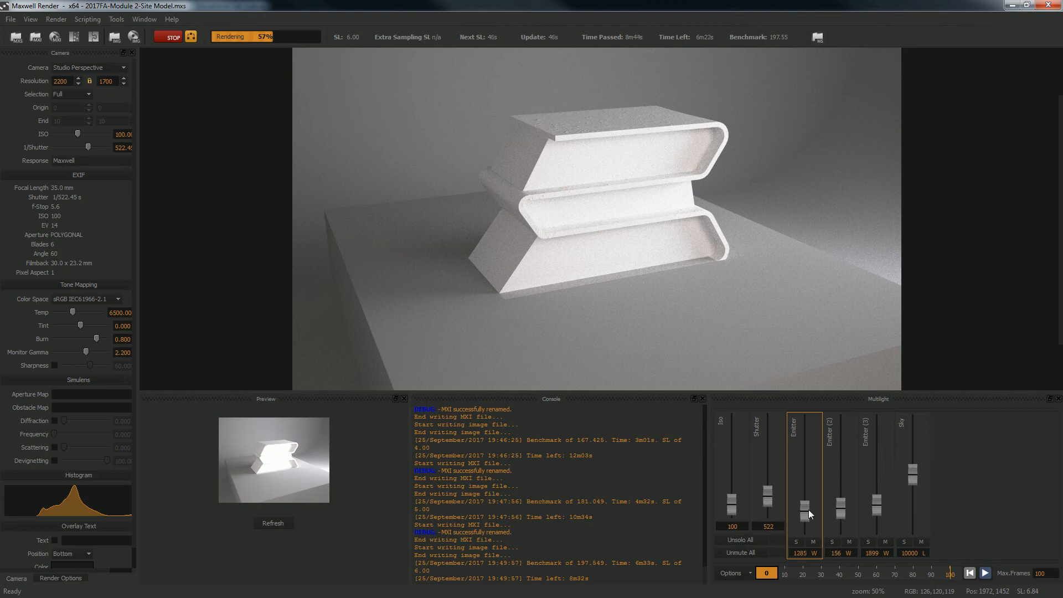